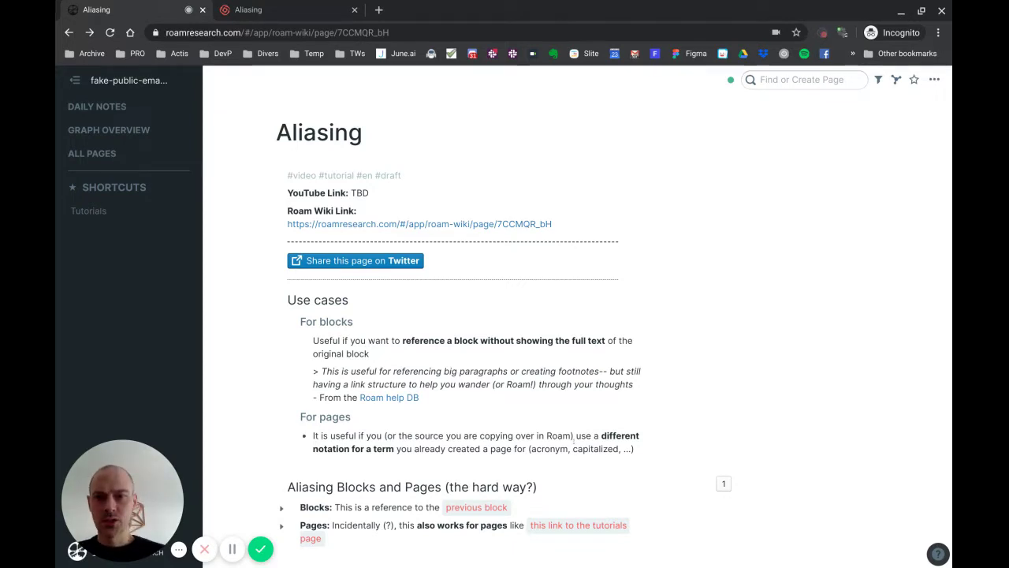
- Create an outdented block below For pages and paste the signal-processing aliasing definition paragraph
{"action": "left_click", "coordinate": [645, 449]}
{"action": "key", "text": "Return"}
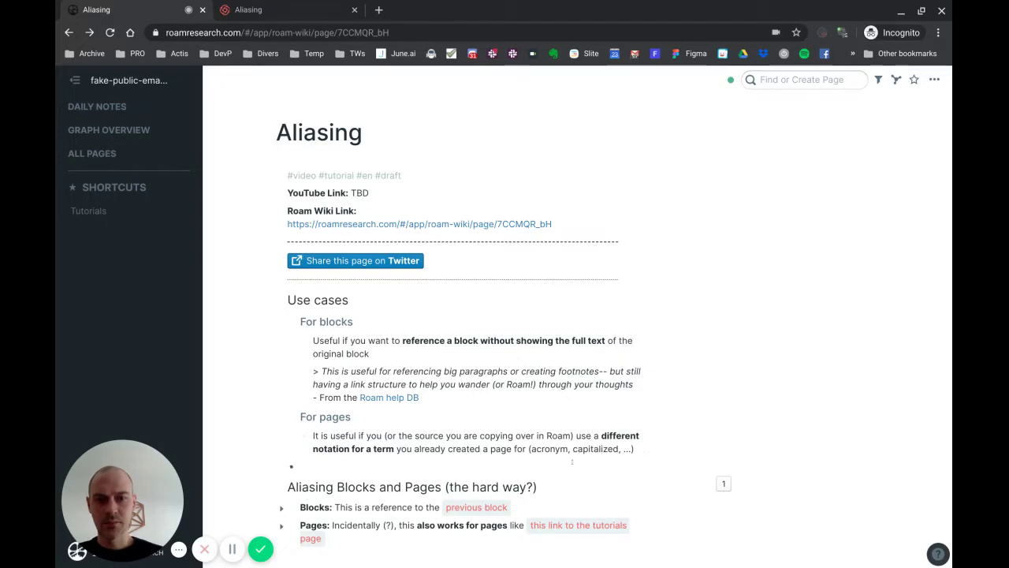
{"action": "key", "text": "shift+Tab"}
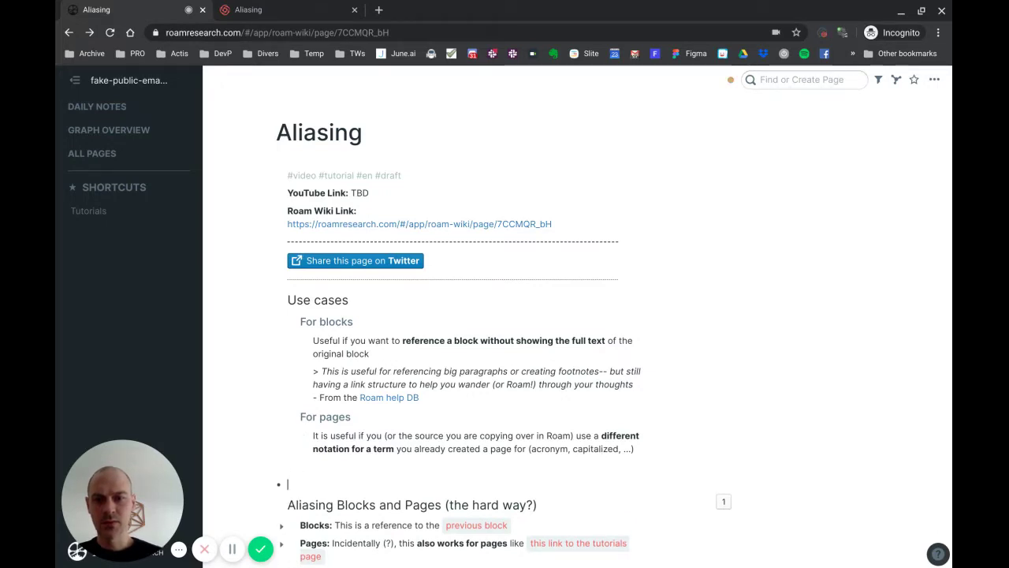
{"action": "key", "text": "Return"}
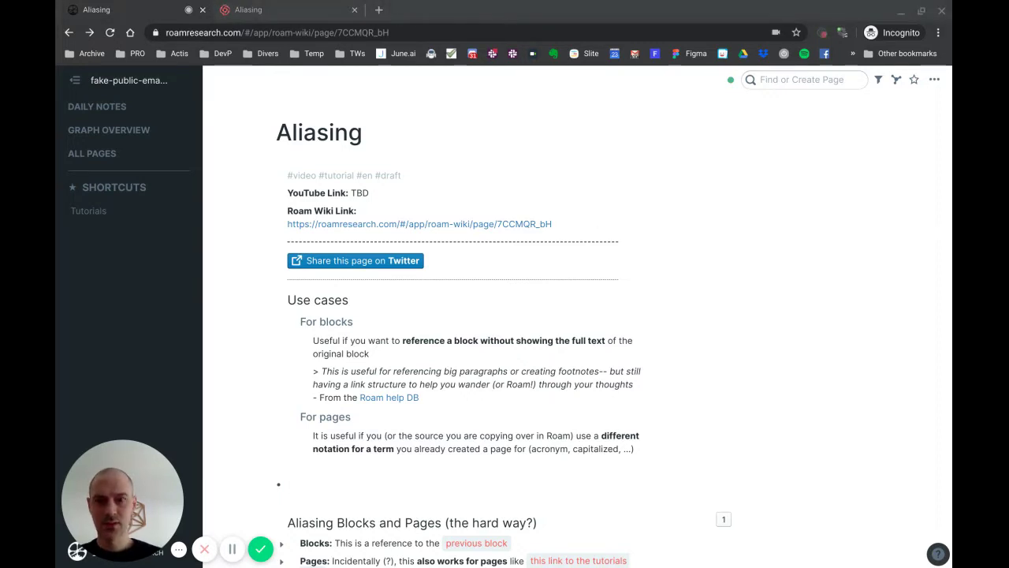
{"action": "left_click", "coordinate": [322, 483]}
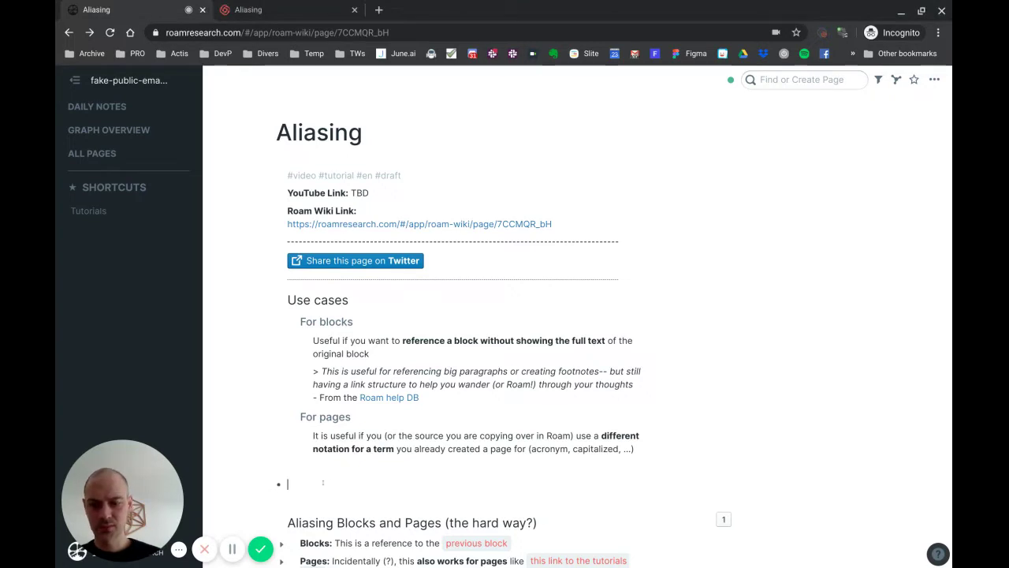
{"action": "type", "text": "In signal processing and related disciplines, aliasing is an effect that causes different signals to become indistinguishable (or aliases of one another) when sampled. It also often refers to the distortion or artifact that results when a signal reconstructed from samples is different from the original continuous signal."}
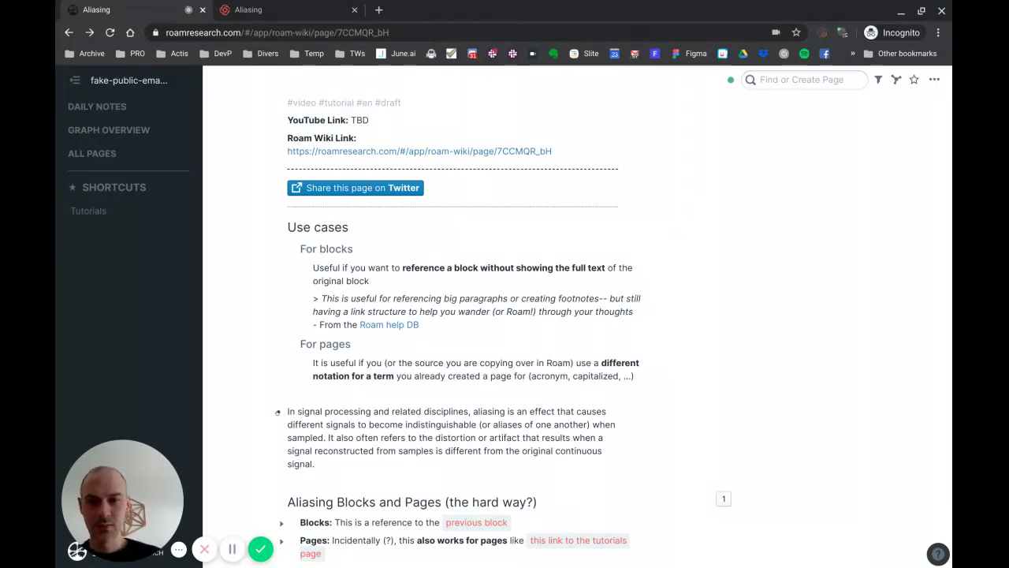
{"action": "left_click_drag", "start_coordinate": [277, 412], "coordinate": [282, 338]}
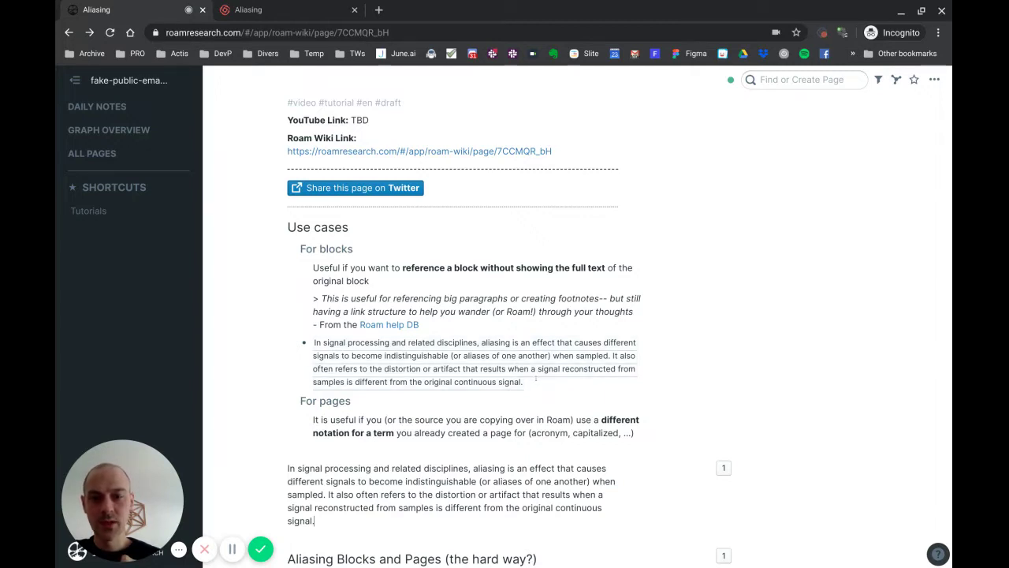
{"action": "left_click", "coordinate": [536, 378]}
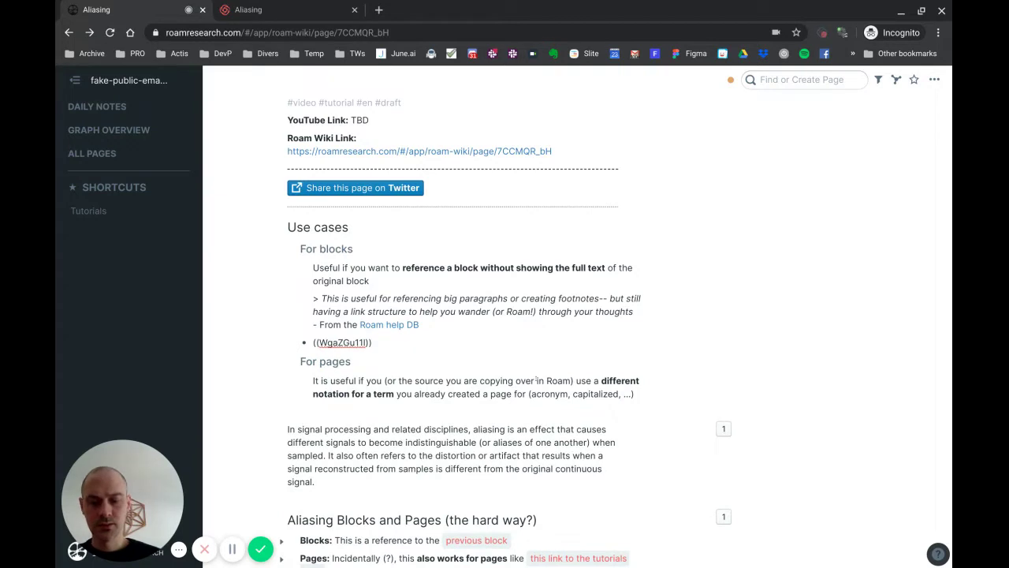
{"action": "key", "text": "Escape"}
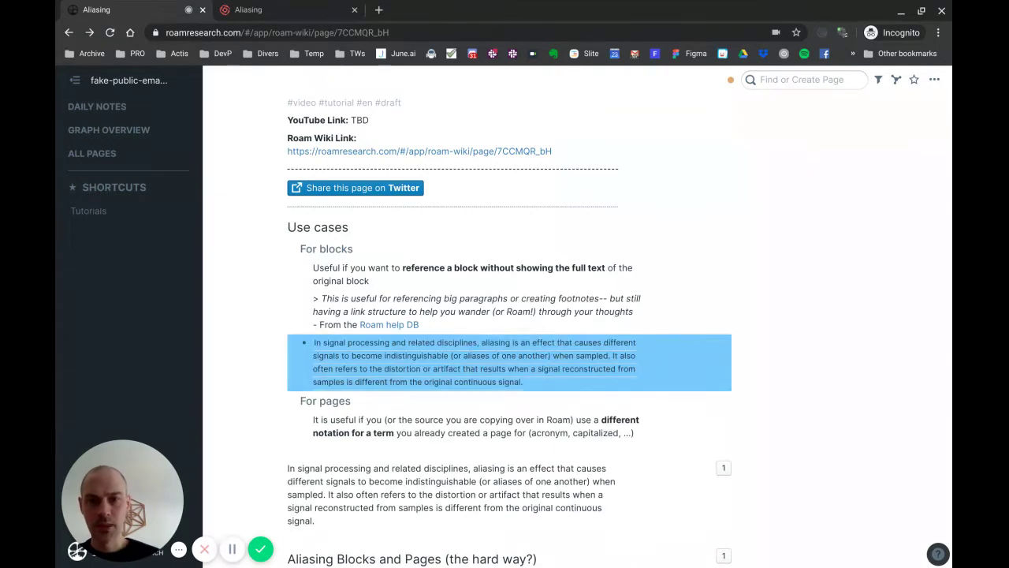
{"action": "key", "text": "BackSpace"}
{"action": "left_click", "coordinate": [351, 370]}
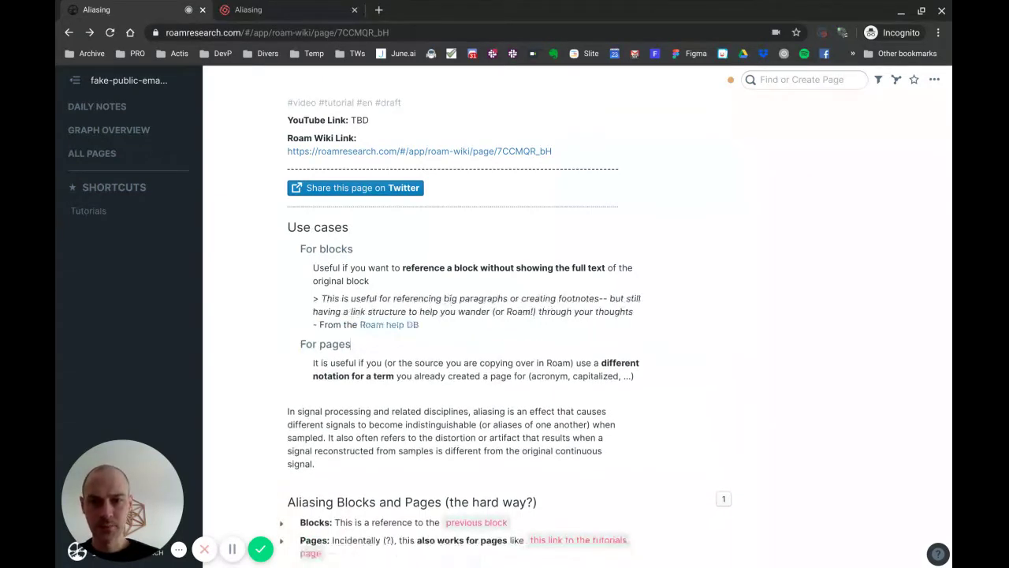
{"action": "key", "text": "Down"}
{"action": "key", "text": "Down"}
{"action": "left_click", "coordinate": [389, 411]}
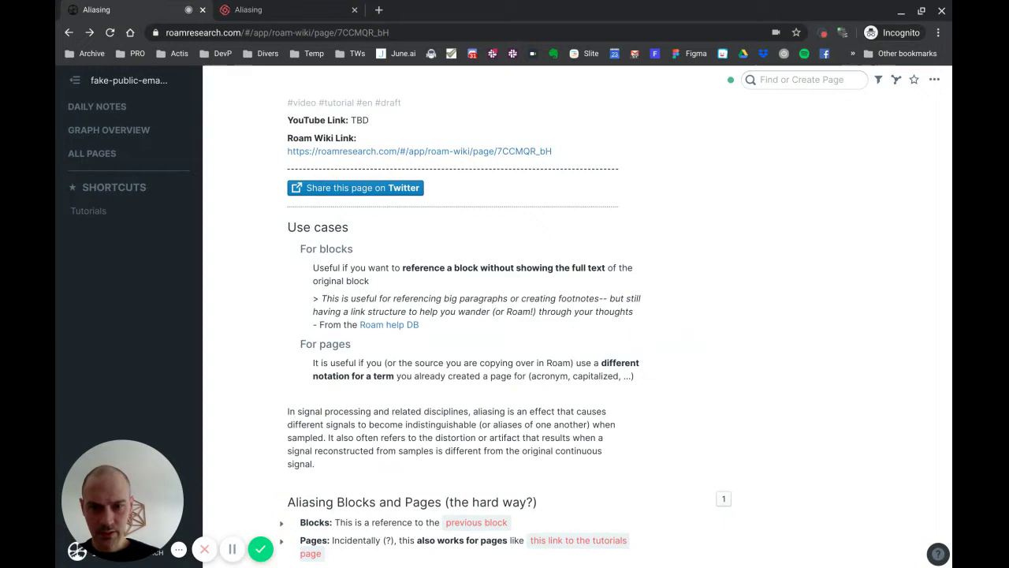
- Select the word 'aliasing' in the signal-processing paragraph and scroll to review the page
{"action": "left_click", "coordinate": [471, 411]}
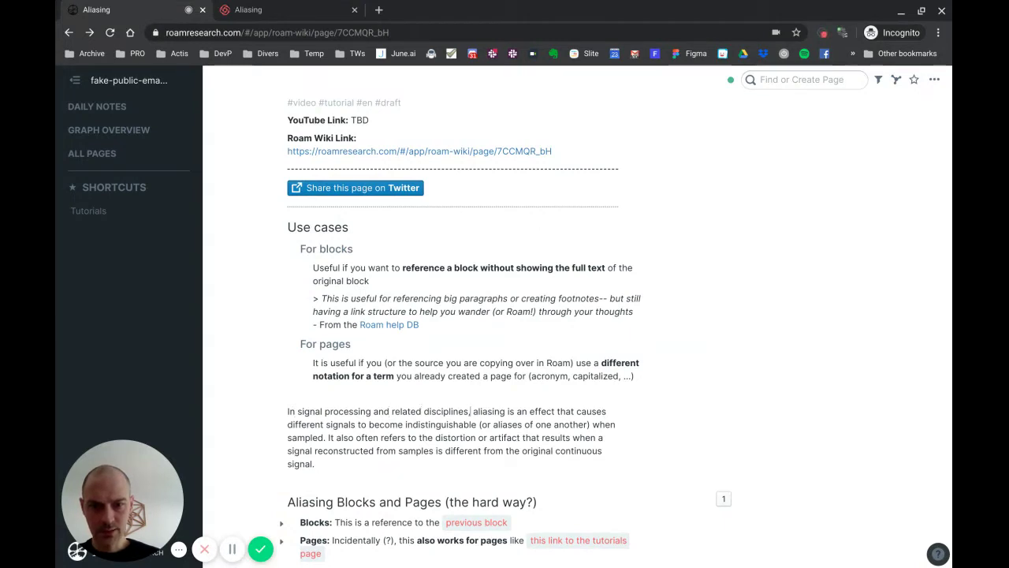
{"action": "key", "text": "ctrl+shift+Left"}
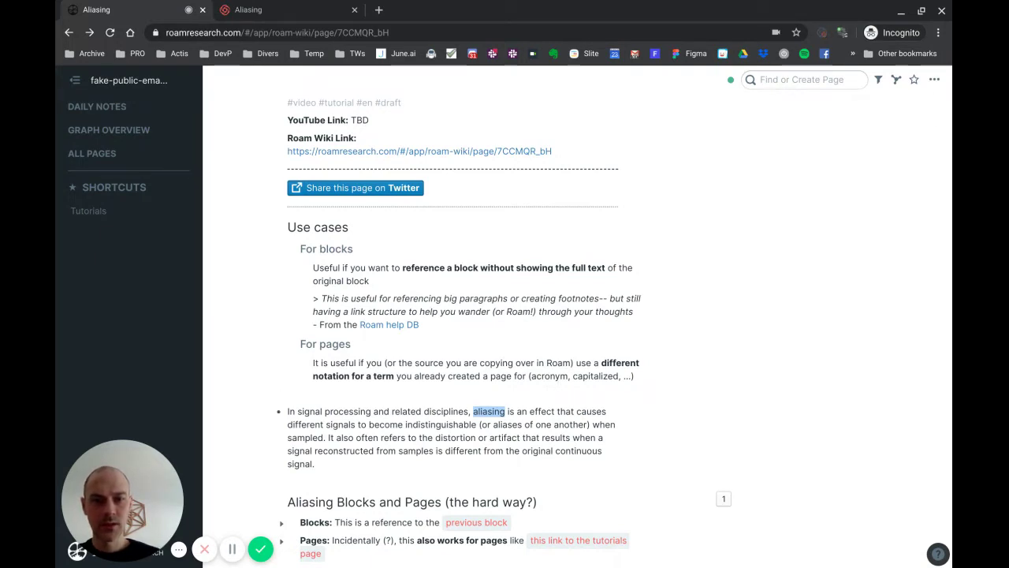
{"action": "scroll", "coordinate": [509, 330], "scroll_direction": "up", "scroll_amount": 1}
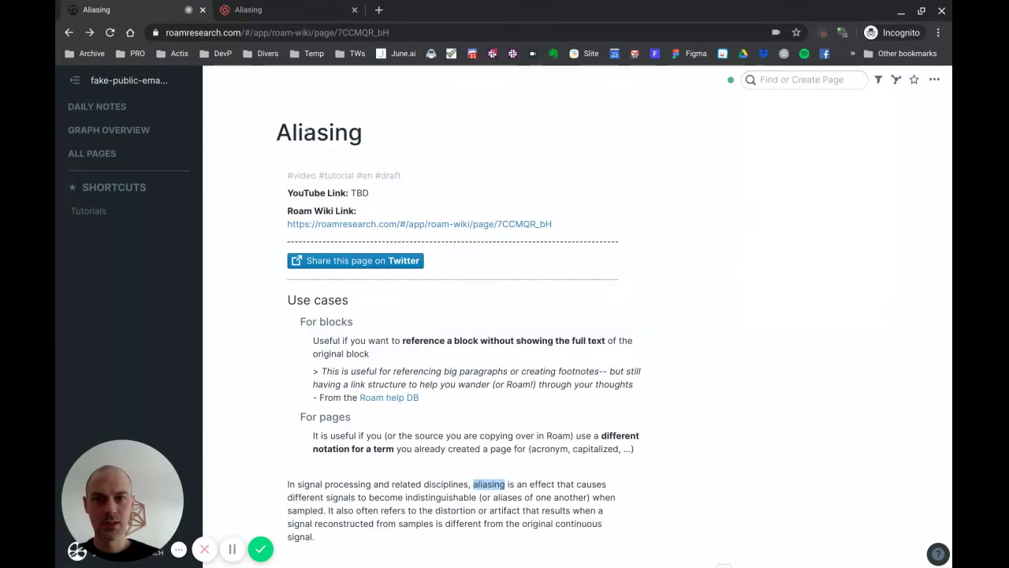
{"action": "scroll", "coordinate": [422, 379], "scroll_direction": "down", "scroll_amount": 1}
{"action": "scroll", "coordinate": [422, 378], "scroll_direction": "down", "scroll_amount": 1}
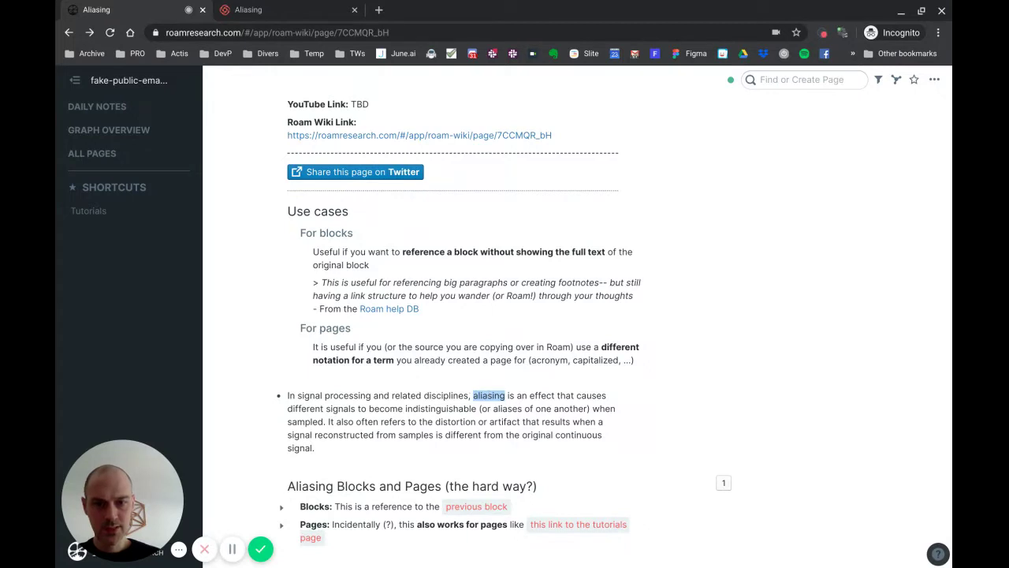
{"action": "scroll", "coordinate": [276, 133], "scroll_direction": "up", "scroll_amount": 2}
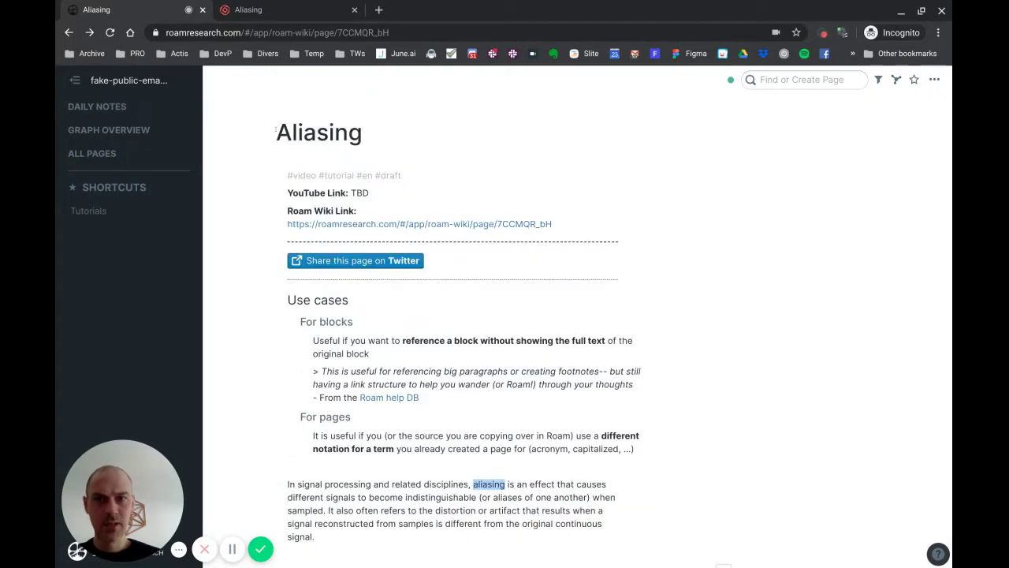
{"action": "scroll", "coordinate": [429, 293], "scroll_direction": "down", "scroll_amount": 3}
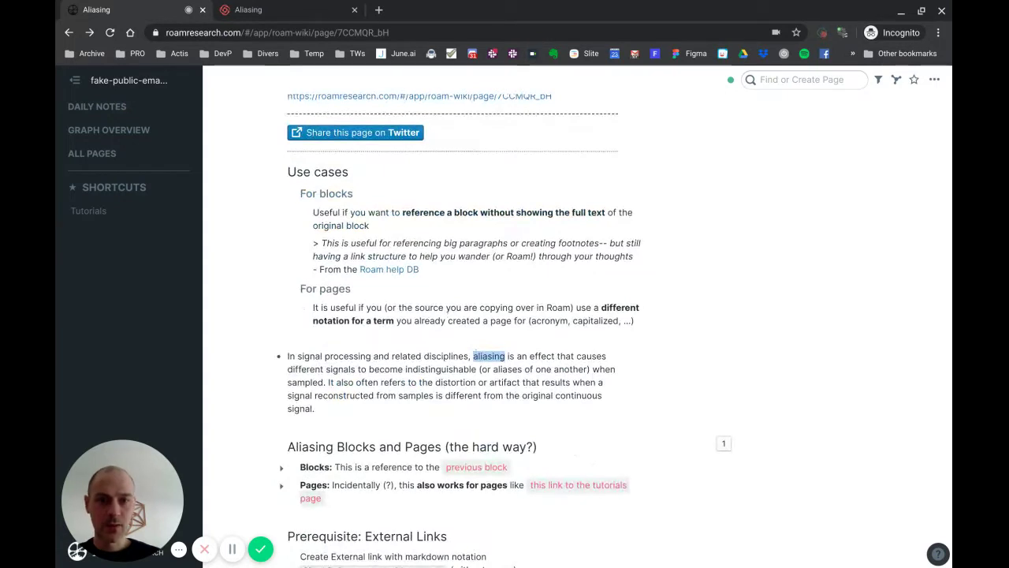
{"action": "left_click", "coordinate": [478, 356]}
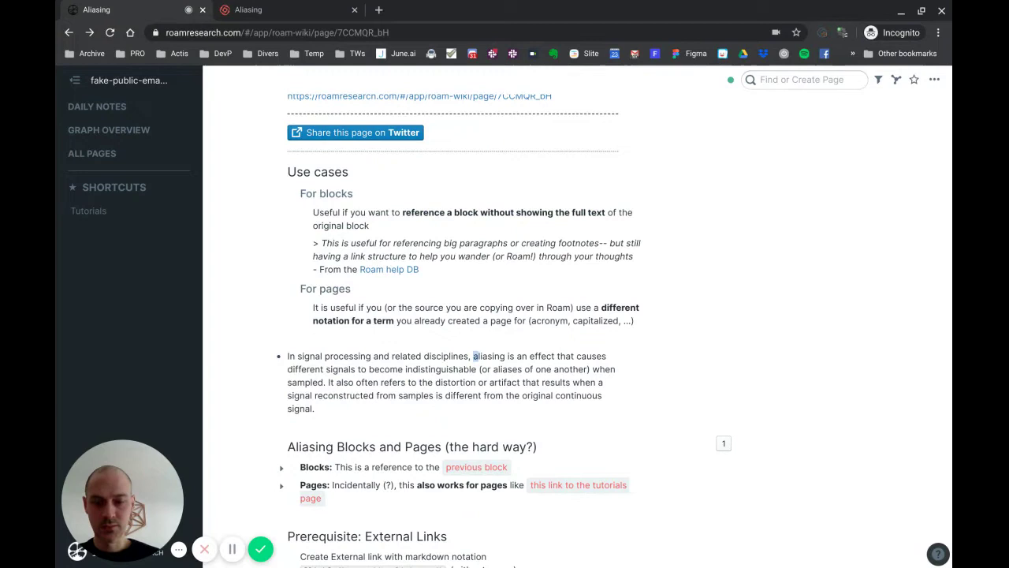
{"action": "key", "text": "BackSpace"}
{"action": "type", "text": "A"}
{"action": "double_click", "coordinate": [473, 355]}
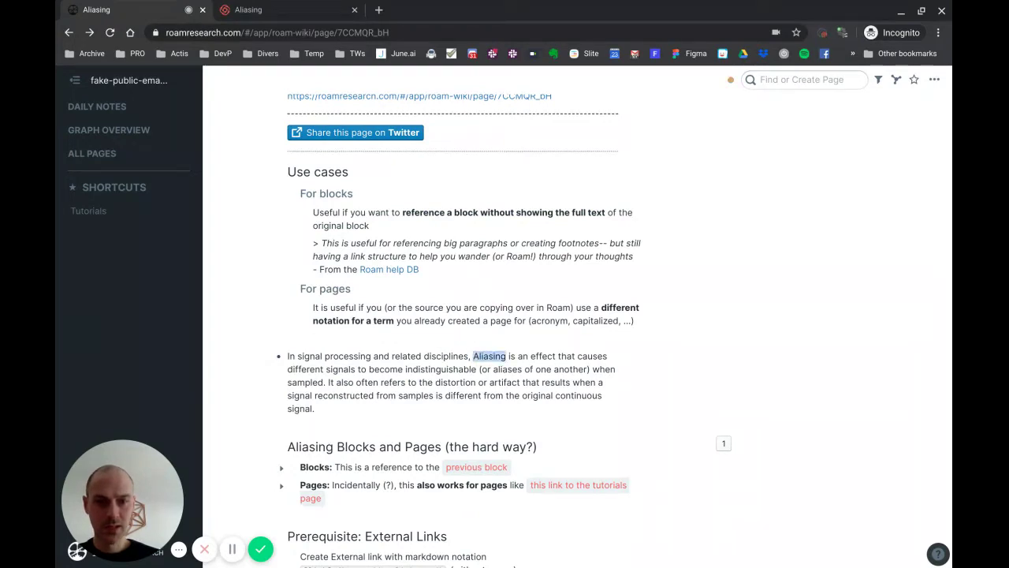
{"action": "type", "text": "[["}
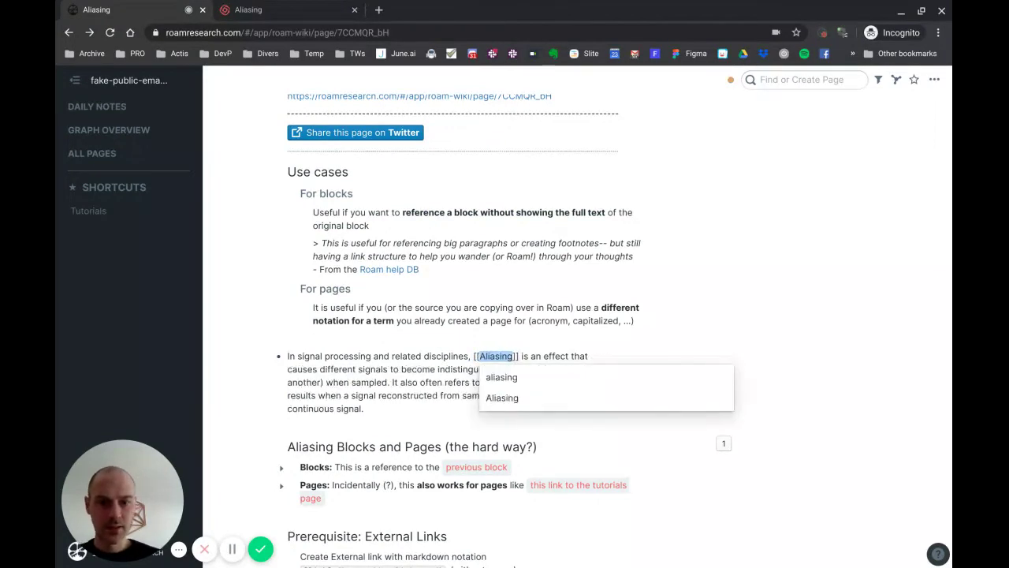
{"action": "key", "text": "Down"}
{"action": "key", "text": "Return"}
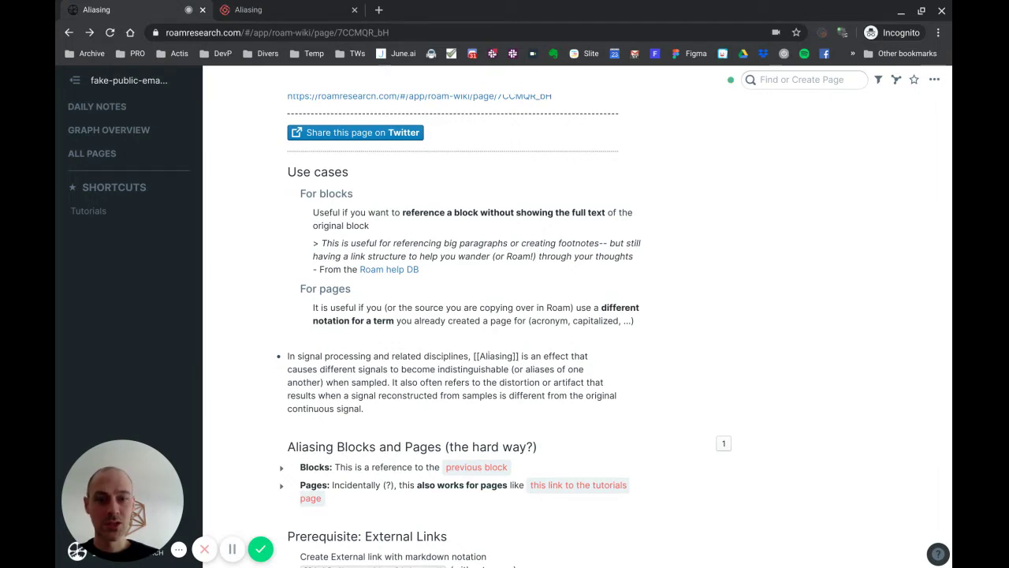
{"action": "double_click", "coordinate": [489, 356]}
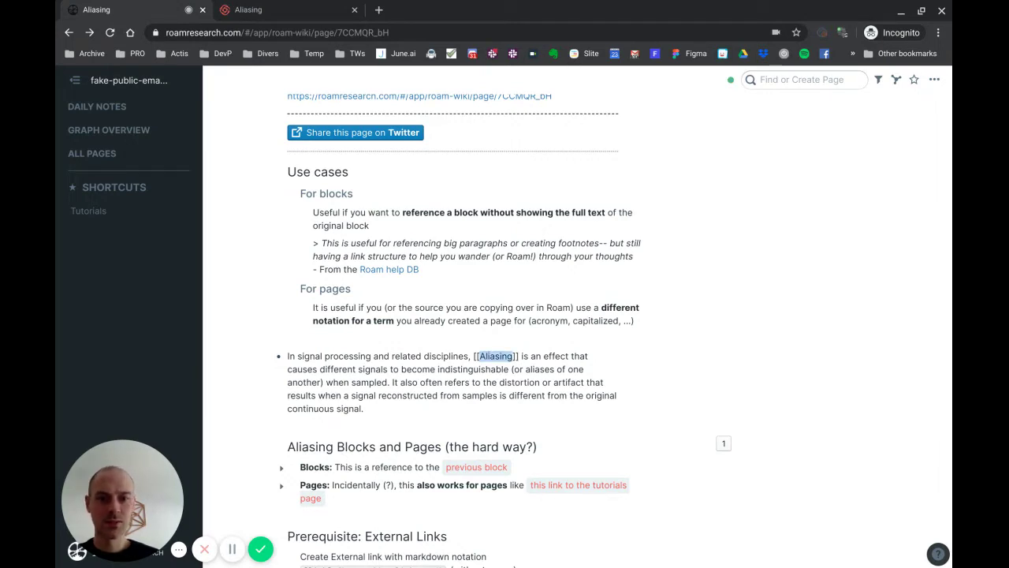
{"action": "key", "text": "ctrl+z"}
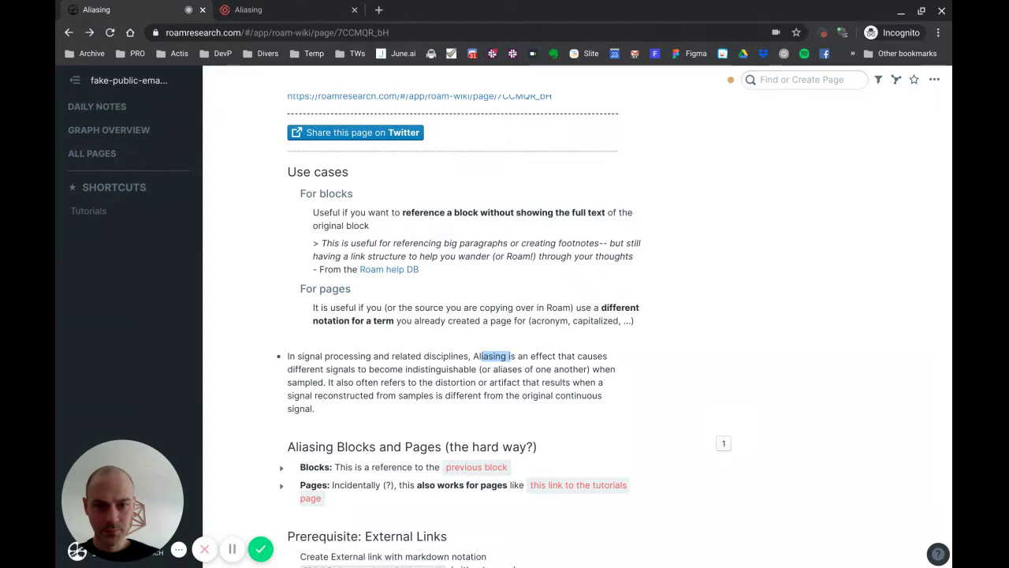
{"action": "key", "text": "ctrl+z"}
{"action": "left_click", "coordinate": [472, 355]}
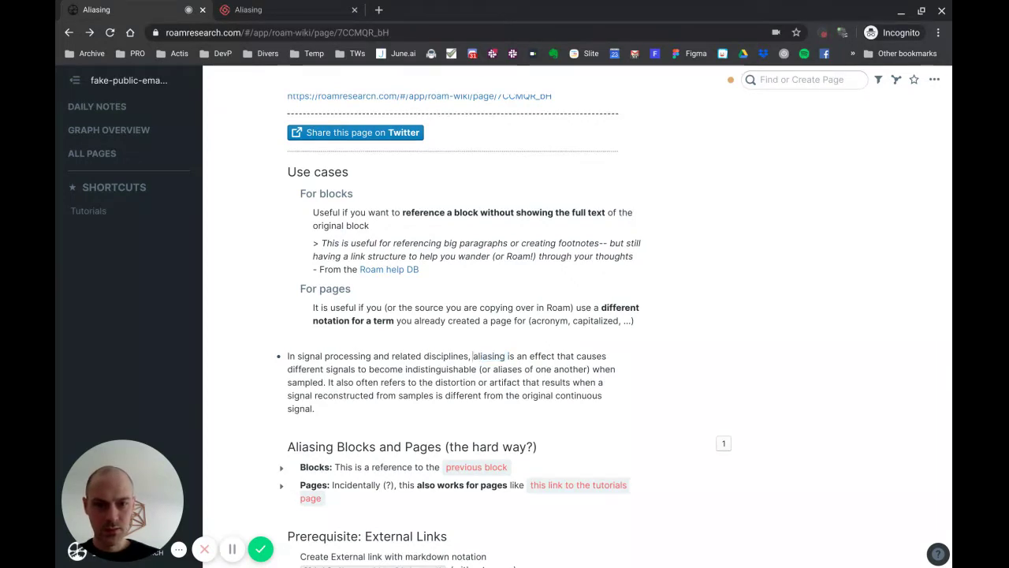
{"action": "double_click", "coordinate": [489, 356]}
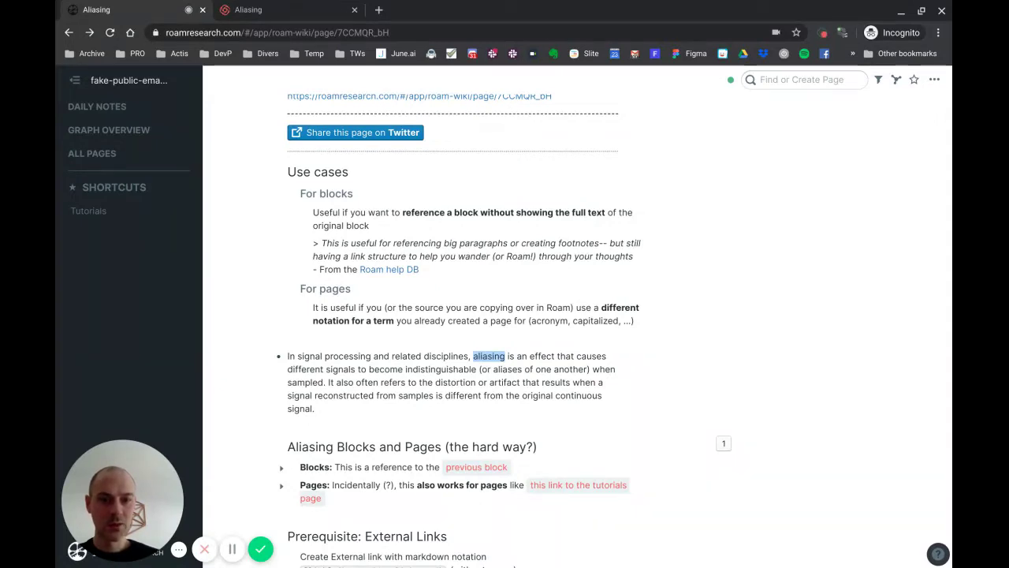
{"action": "scroll", "coordinate": [477, 355], "scroll_direction": "up", "scroll_amount": 3}
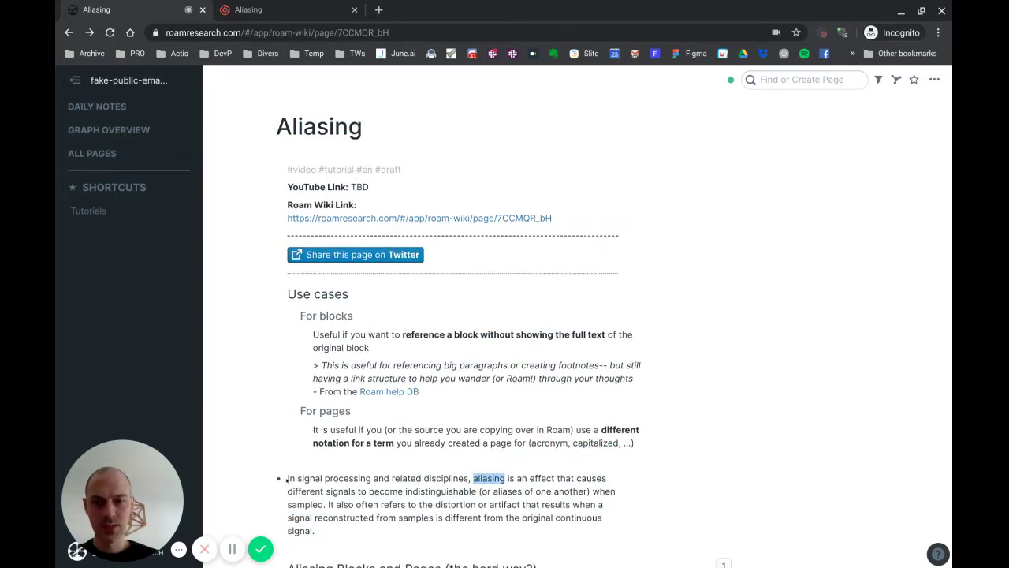
{"action": "left_click", "coordinate": [287, 478]}
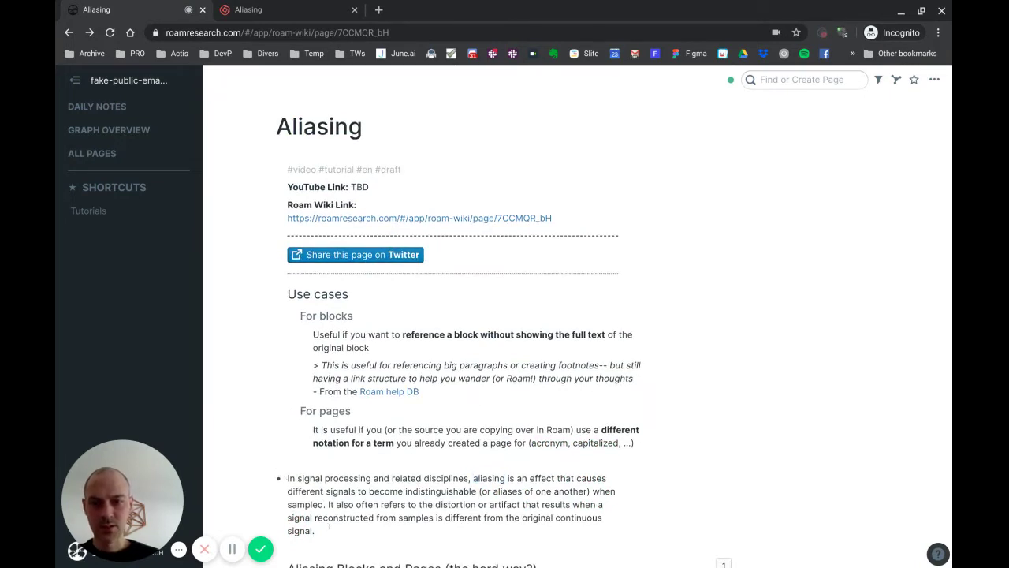
{"action": "scroll", "coordinate": [446, 354], "scroll_direction": "down", "scroll_amount": 4}
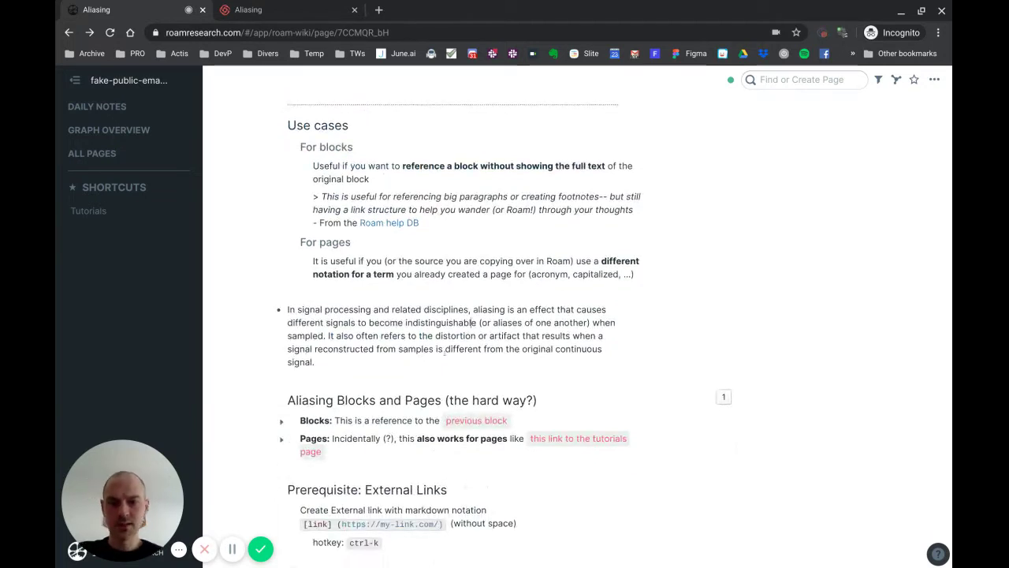
{"action": "scroll", "coordinate": [504, 315], "scroll_direction": "down", "scroll_amount": 5}
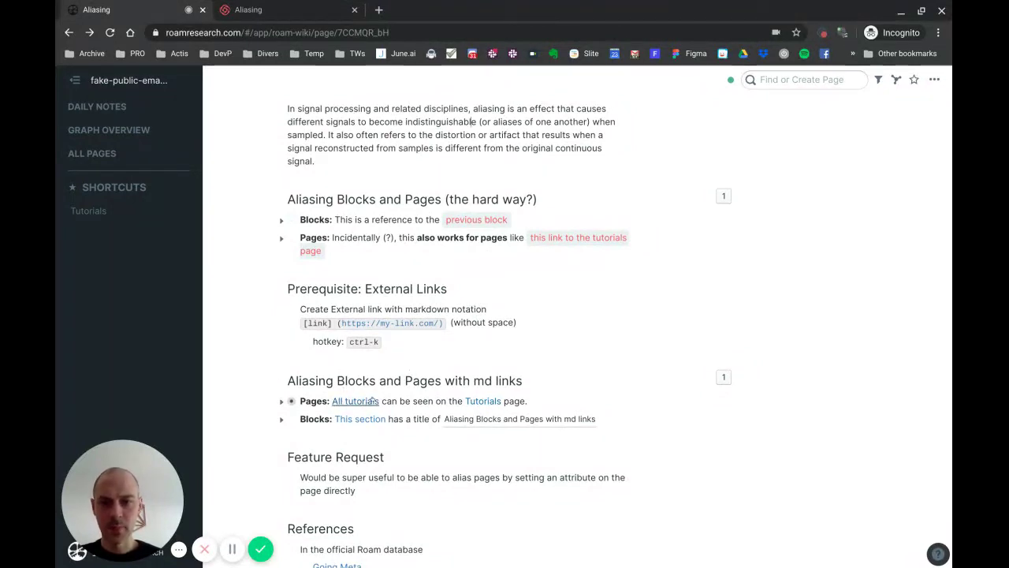
{"action": "scroll", "coordinate": [476, 338], "scroll_direction": "up", "scroll_amount": 1}
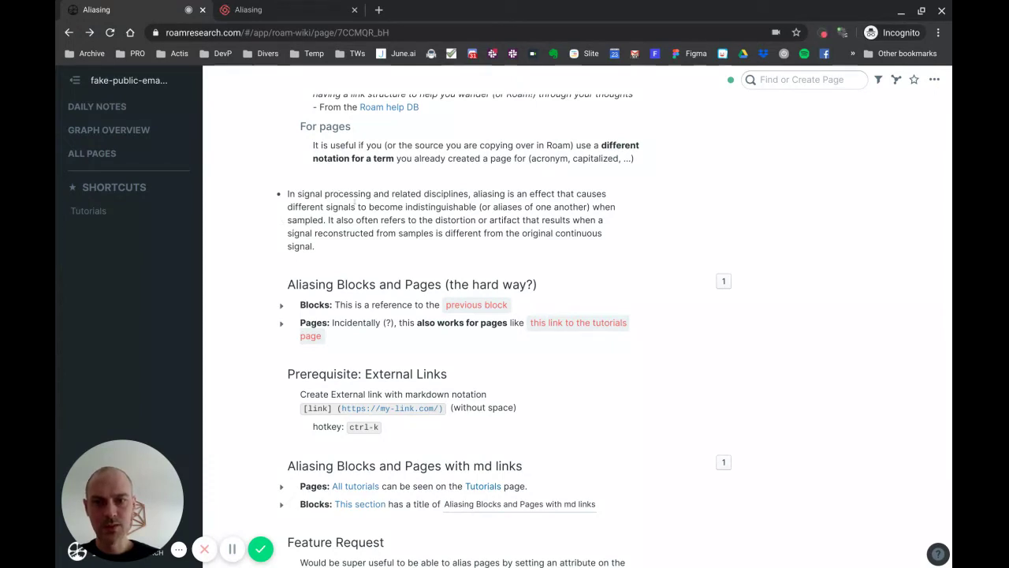
{"action": "scroll", "coordinate": [392, 180], "scroll_direction": "up", "scroll_amount": 2}
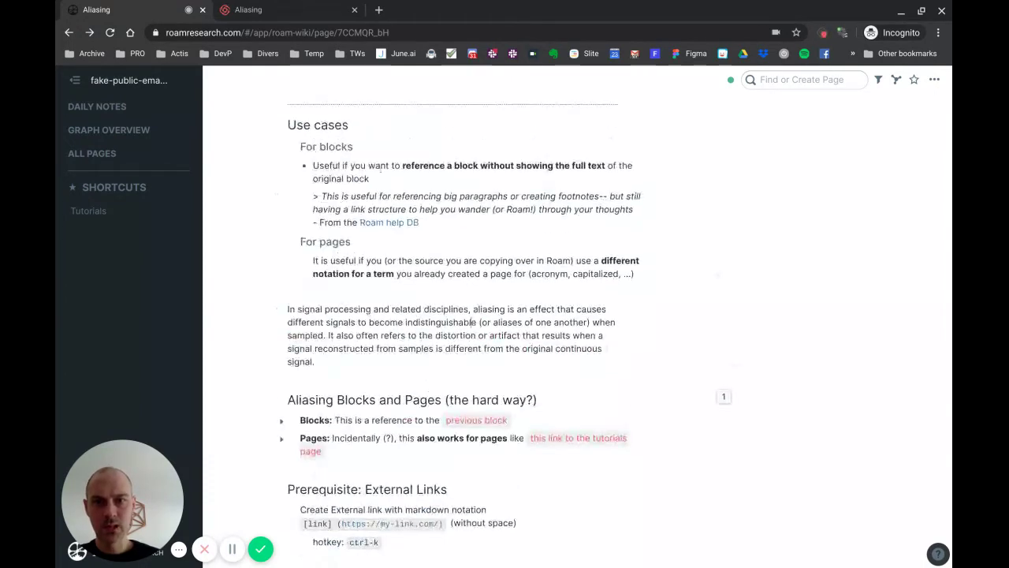
- Add a {{alias:}} block under the quote linking 'the definition' to the definition block's reference
{"action": "left_click", "coordinate": [466, 217]}
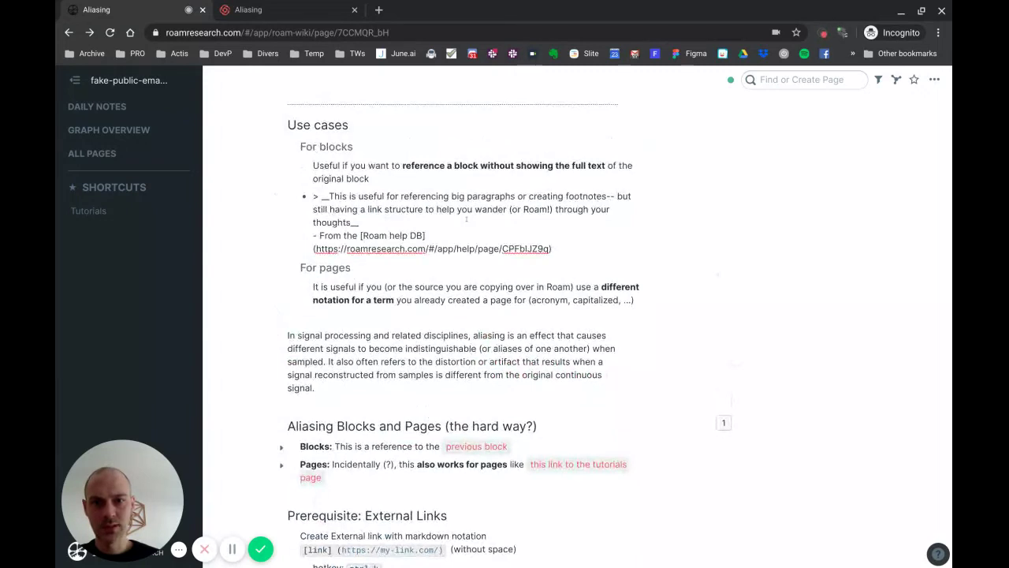
{"action": "key", "text": "Return"}
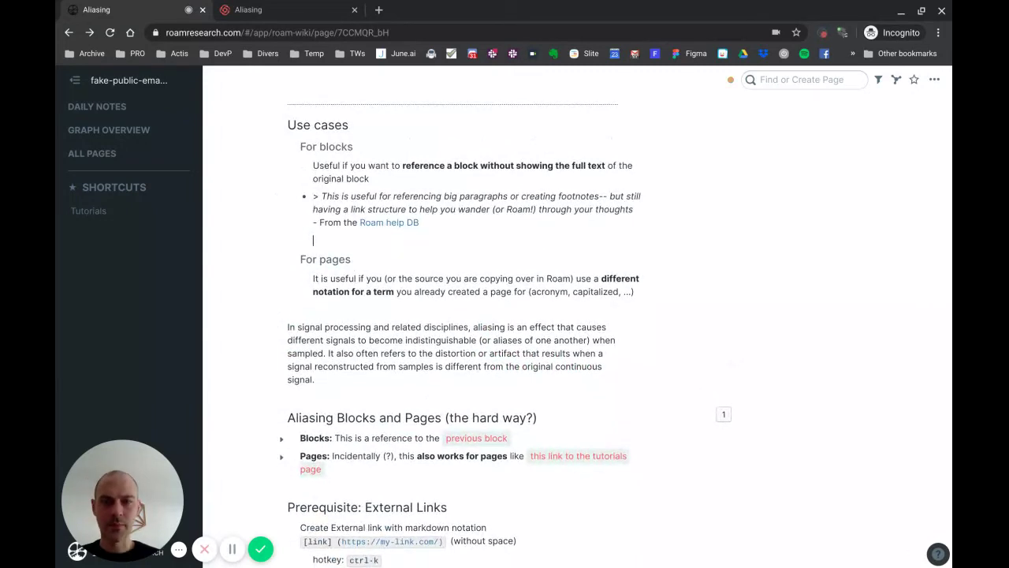
{"action": "type", "text": "{{"}
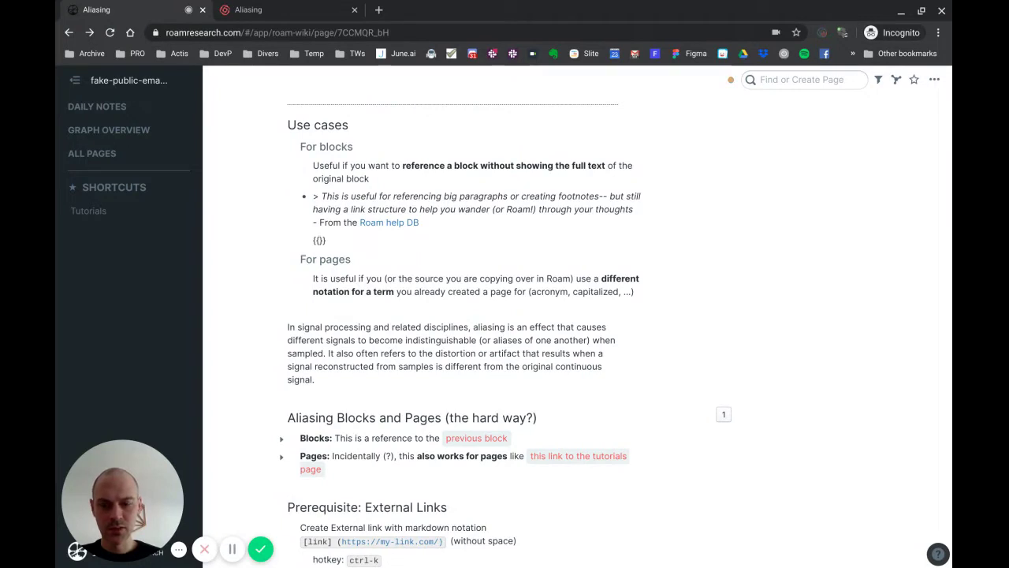
{"action": "type", "text": "alis"}
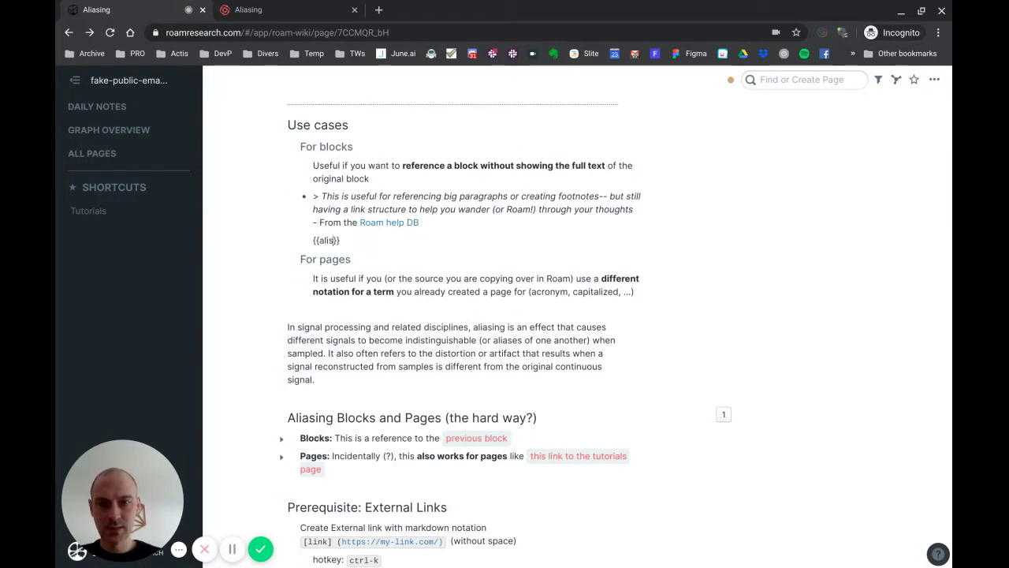
{"action": "key", "text": "BackSpace"}
{"action": "key", "text": "BackSpace"}
{"action": "type", "text": "ias"}
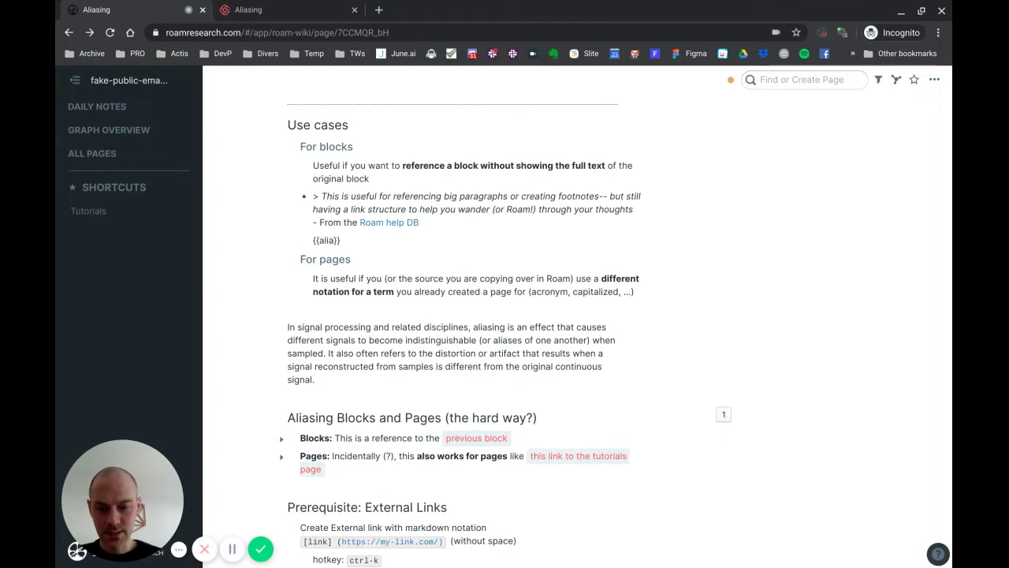
{"action": "type", "text": ":"}
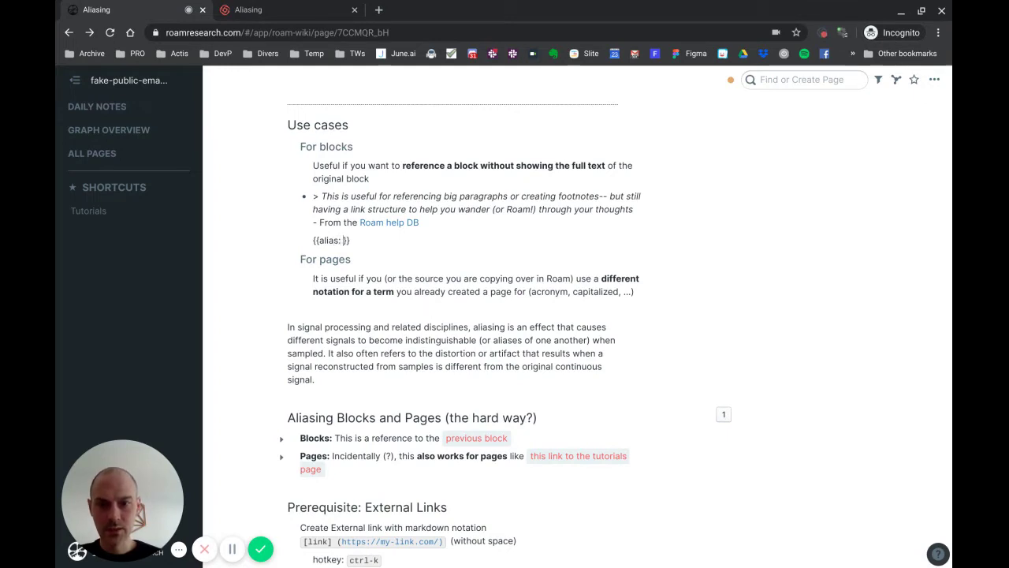
{"action": "right_click", "coordinate": [277, 327]}
{"action": "left_click", "coordinate": [306, 334]}
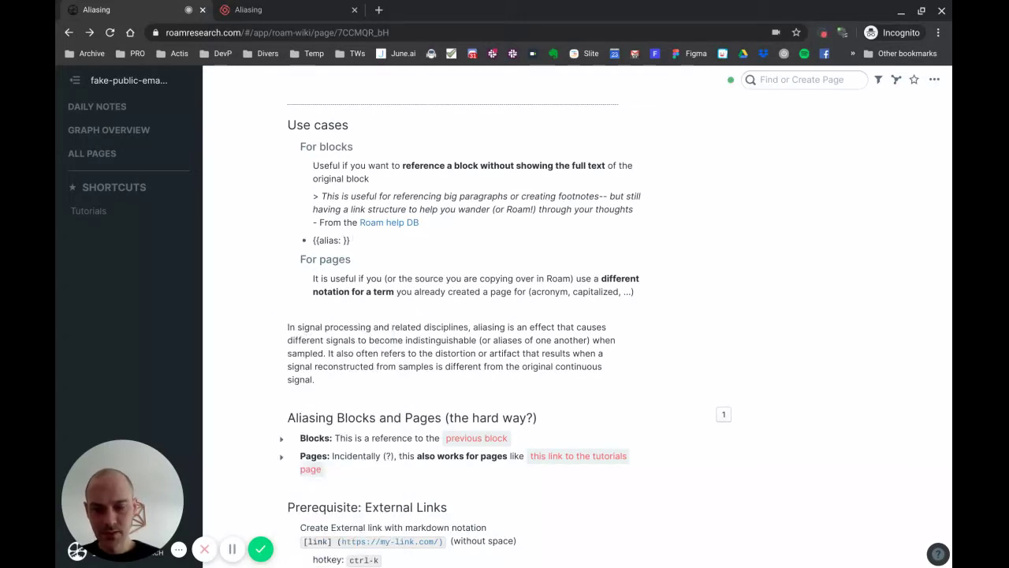
{"action": "type", "text": "((WgaZGu11l))"}
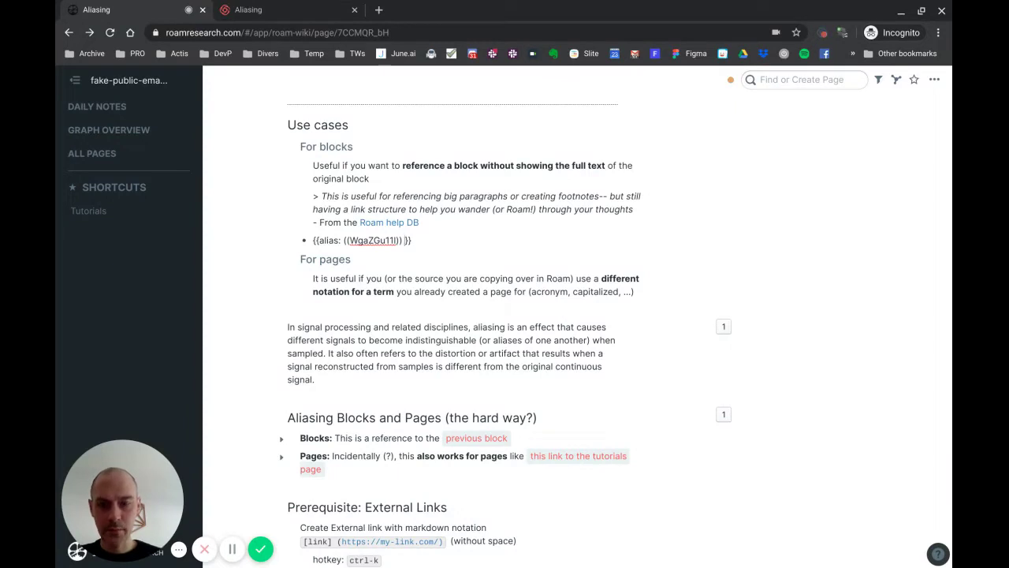
{"action": "type", "text": "the defin"}
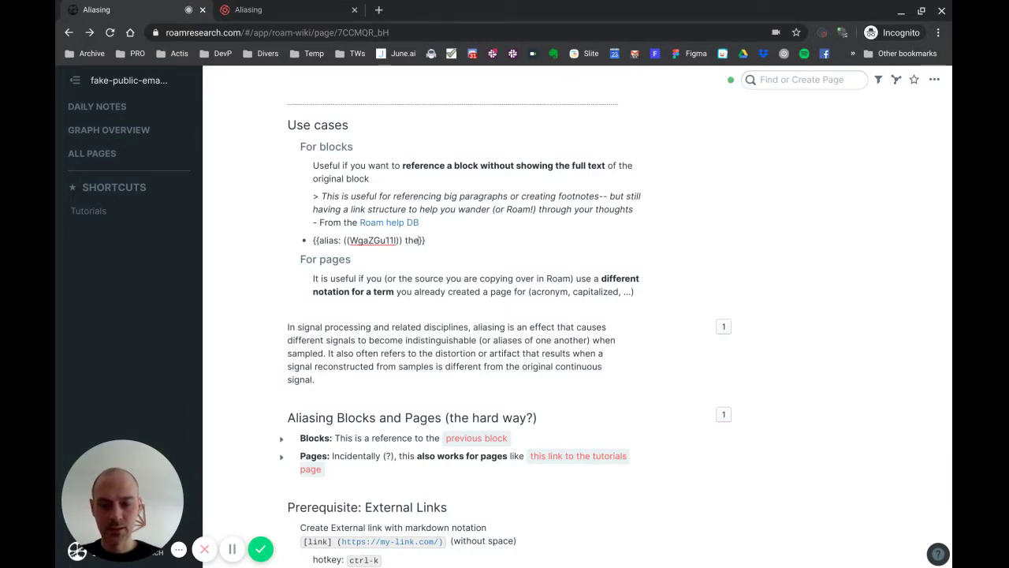
{"action": "type", "text": "ition"}
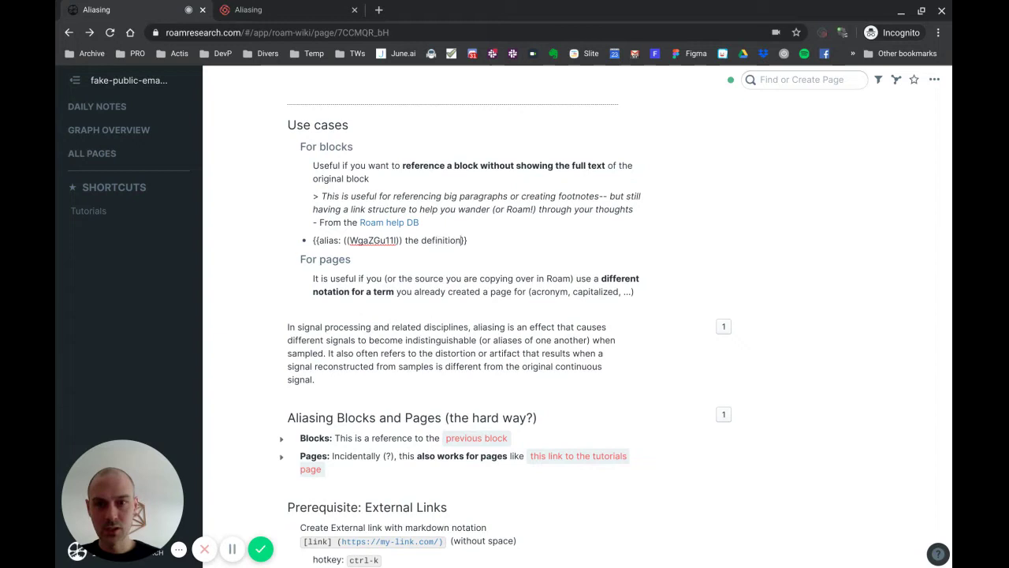
{"action": "key", "text": "Escape"}
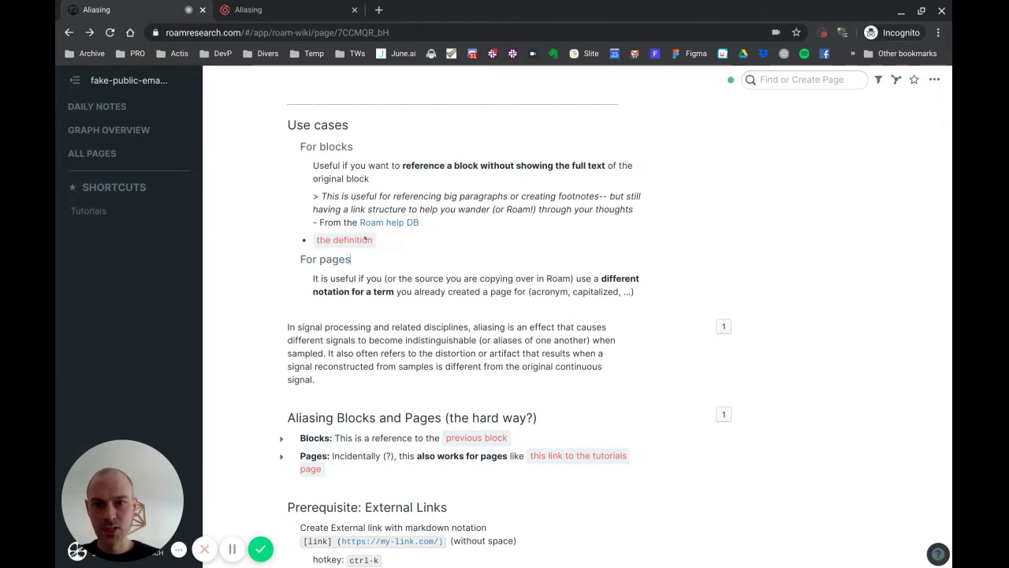
- Reopen the alias block's raw text and select the 'the definition' label
{"action": "left_click", "coordinate": [342, 240]}
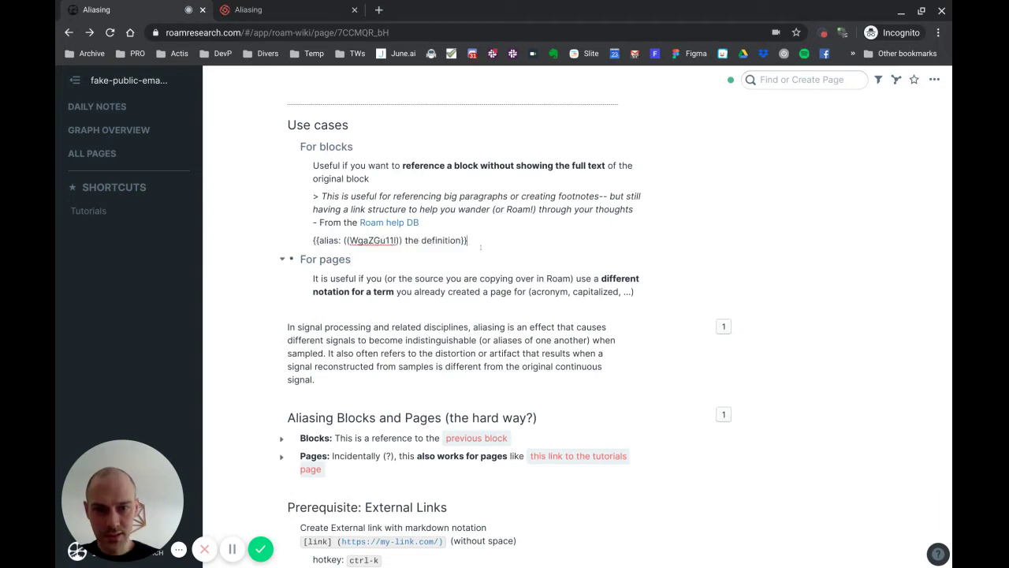
{"action": "left_click_drag", "start_coordinate": [462, 240], "coordinate": [405, 240]}
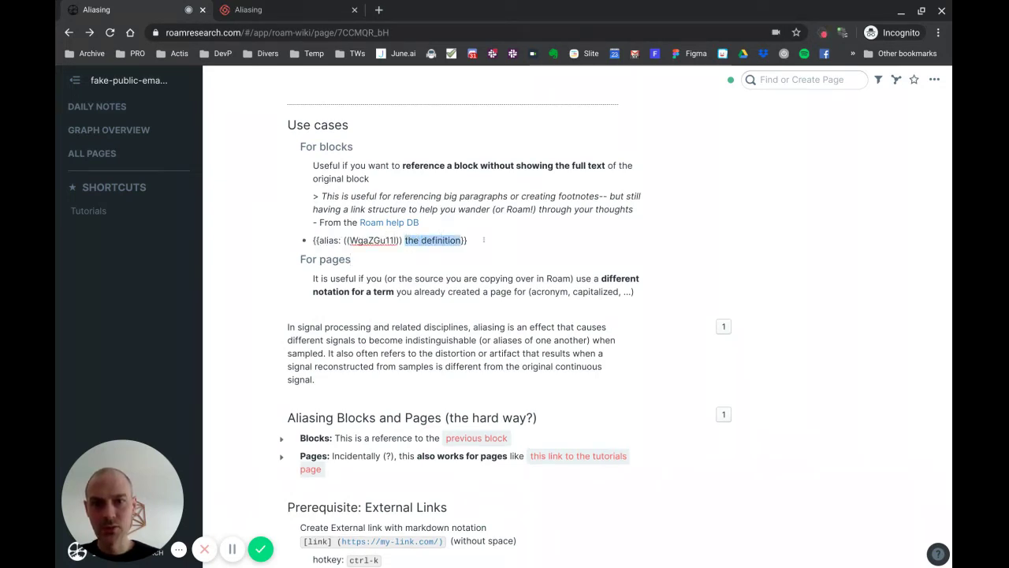
{"action": "left_click", "coordinate": [484, 240]}
- Follow the 'the definition' alias, go back, then open the referenced block in the sidebar
{"action": "left_click", "coordinate": [477, 261]}
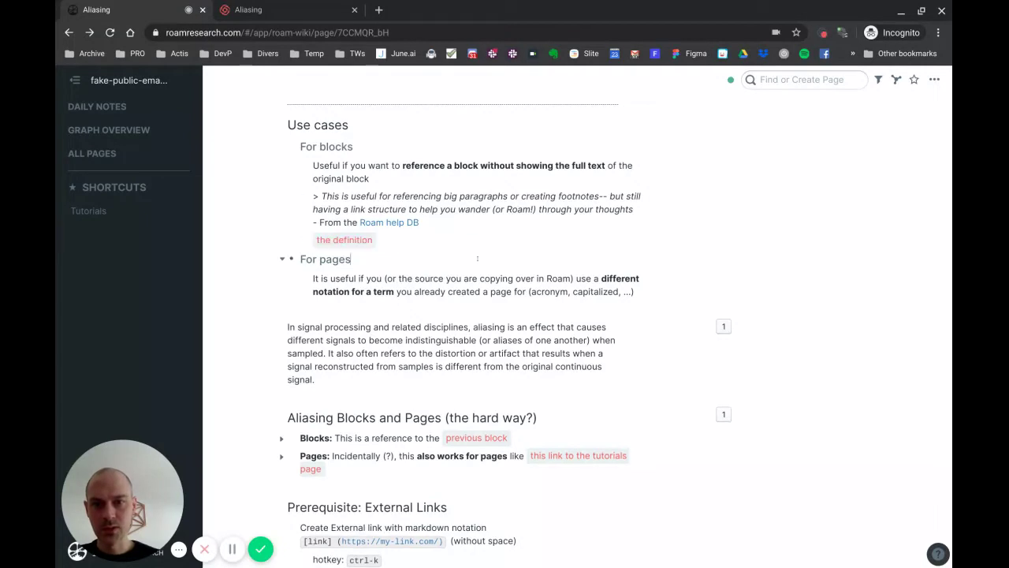
{"action": "left_click", "coordinate": [329, 239]}
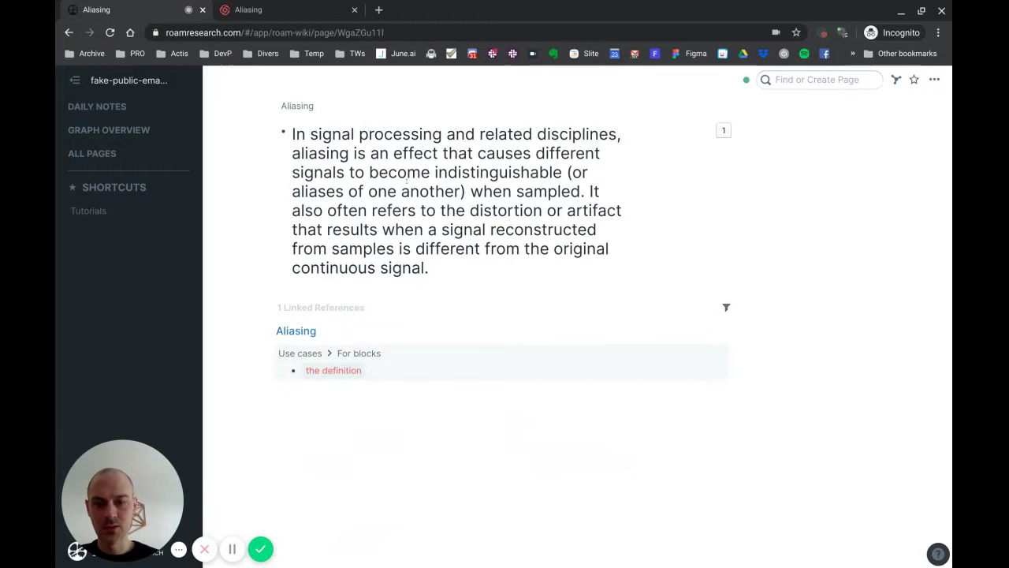
{"action": "key", "text": "alt+Left"}
{"action": "scroll", "coordinate": [524, 262], "scroll_direction": "down", "scroll_amount": 3}
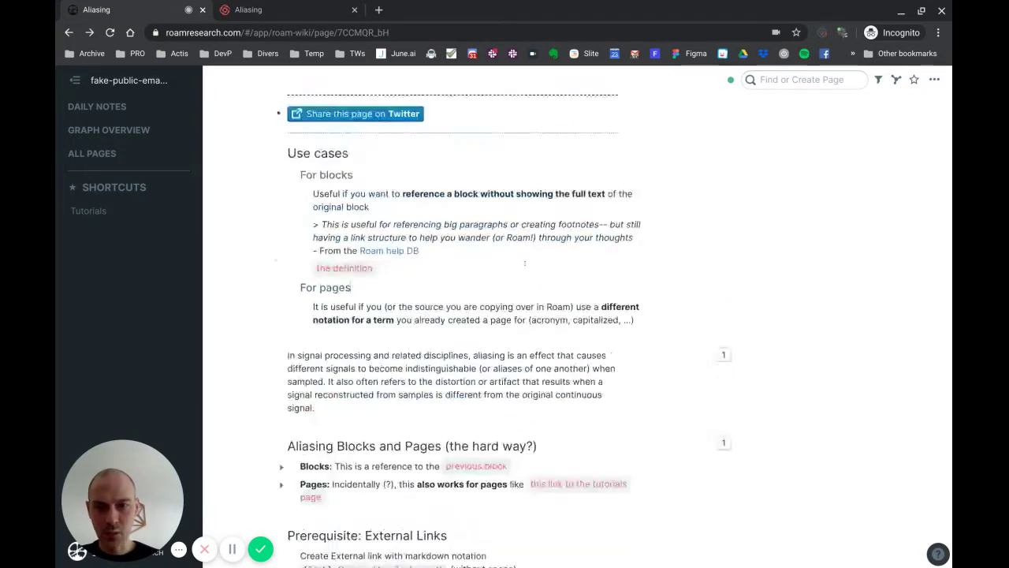
{"action": "left_click", "coordinate": [357, 234], "text": "shift"}
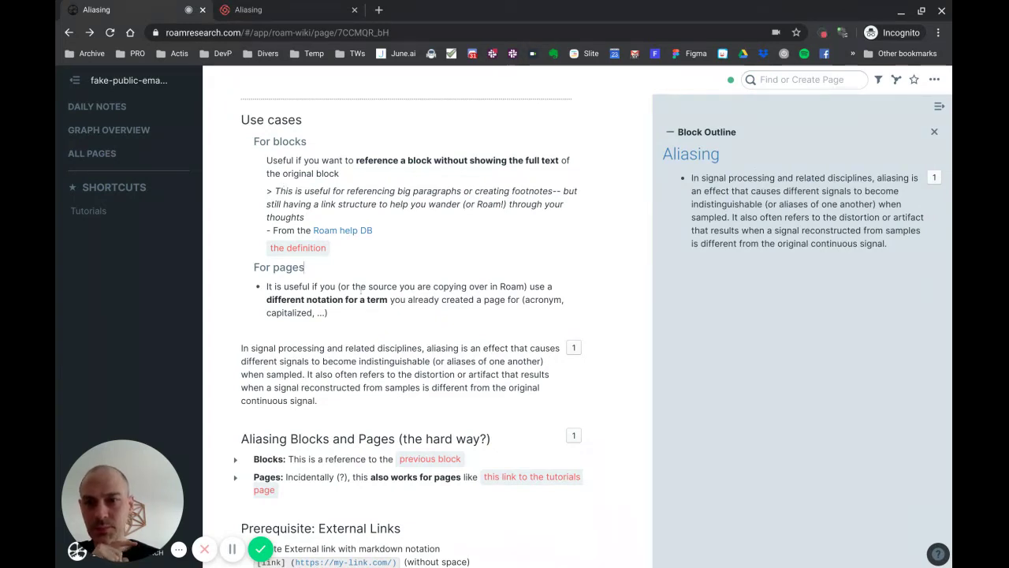
{"action": "left_click", "coordinate": [371, 248]}
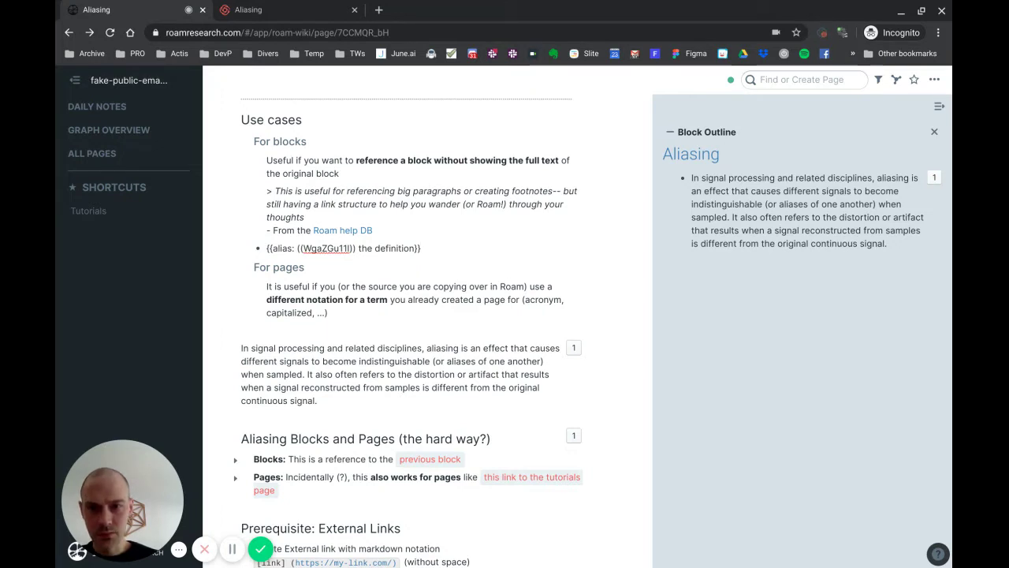
{"action": "left_click", "coordinate": [241, 348]}
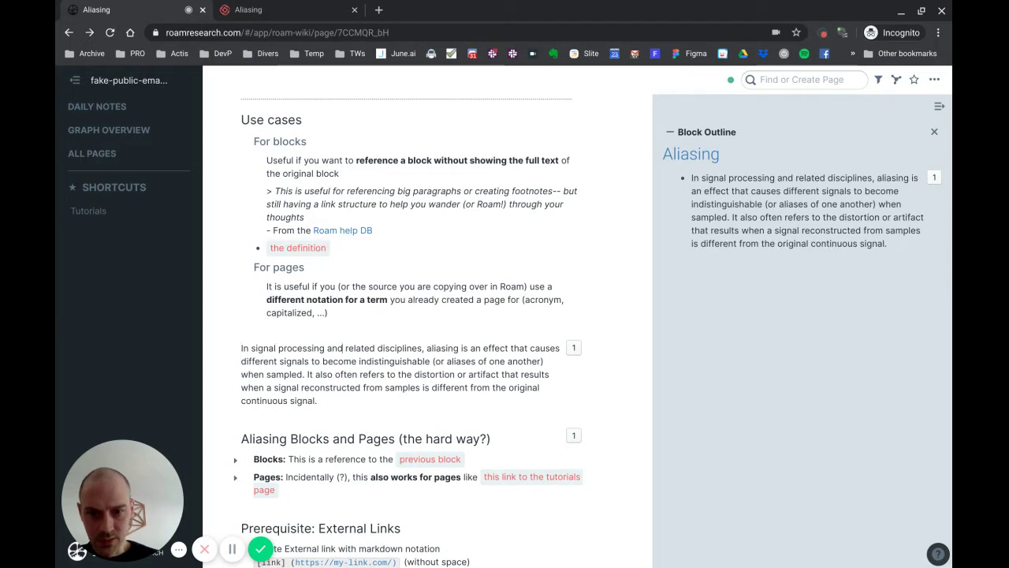
- Rewrite the word as {{alias: [[Aliasing]] aliasing}} in the definition paragraph
{"action": "double_click", "coordinate": [442, 348]}
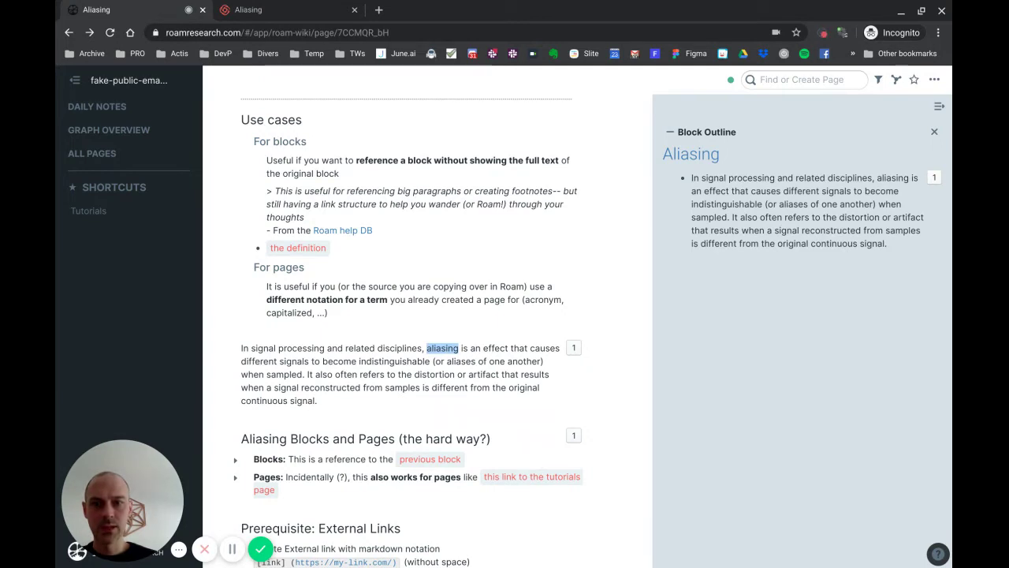
{"action": "scroll", "coordinate": [297, 92], "scroll_direction": "up", "scroll_amount": 3}
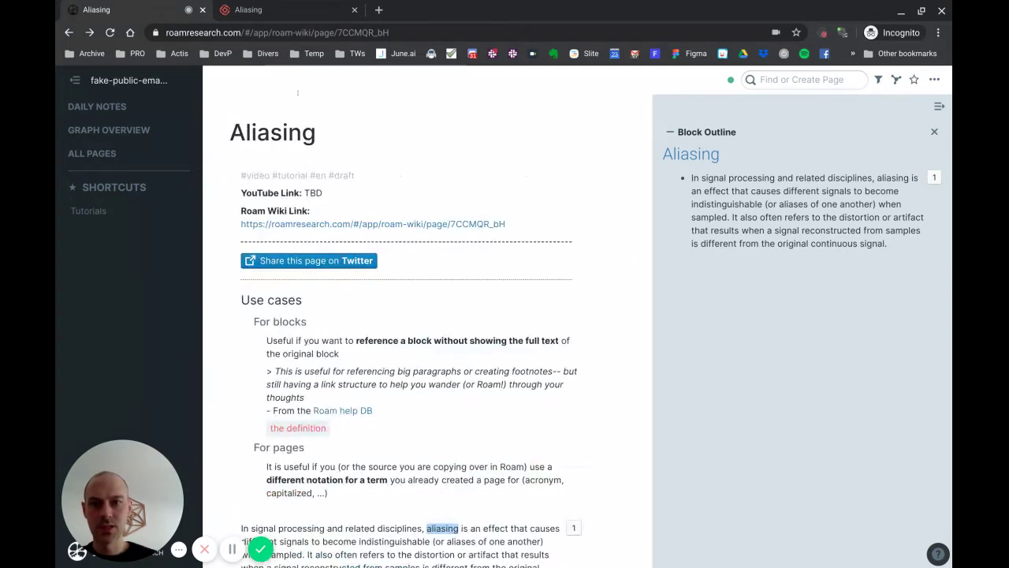
{"action": "scroll", "coordinate": [253, 110], "scroll_direction": "down", "scroll_amount": 3}
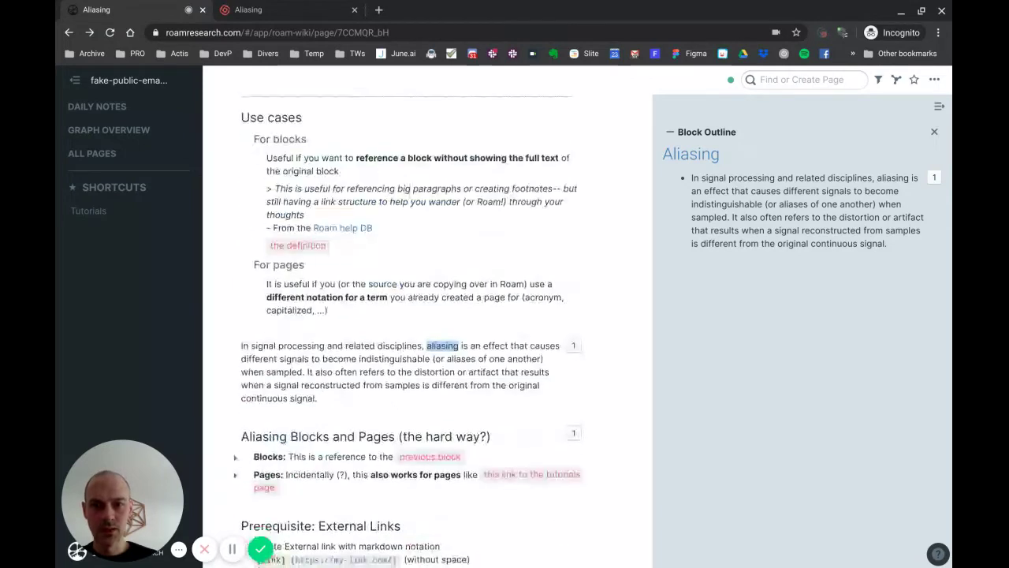
{"action": "key", "text": "Left"}
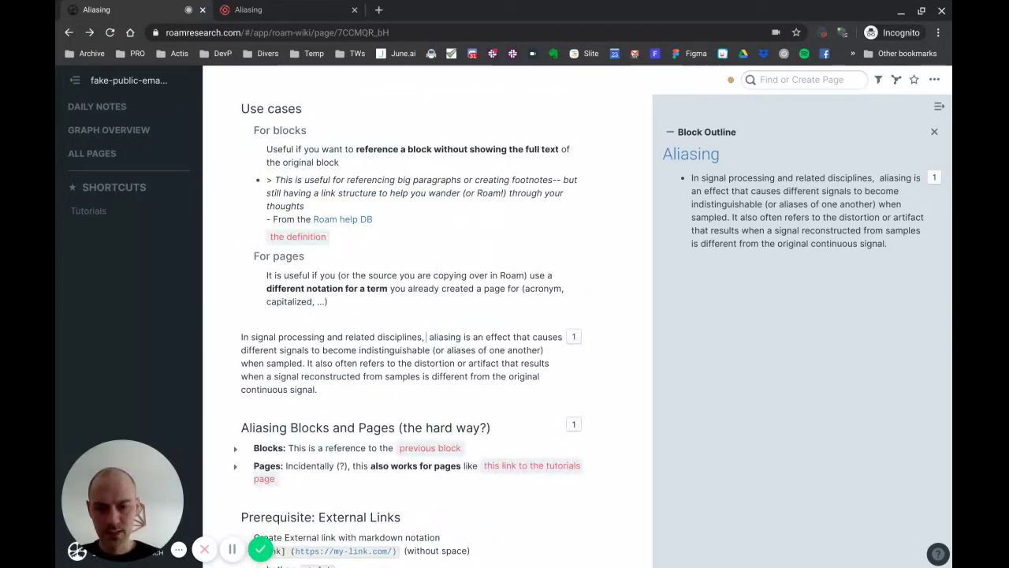
{"action": "type", "text": "{{"}
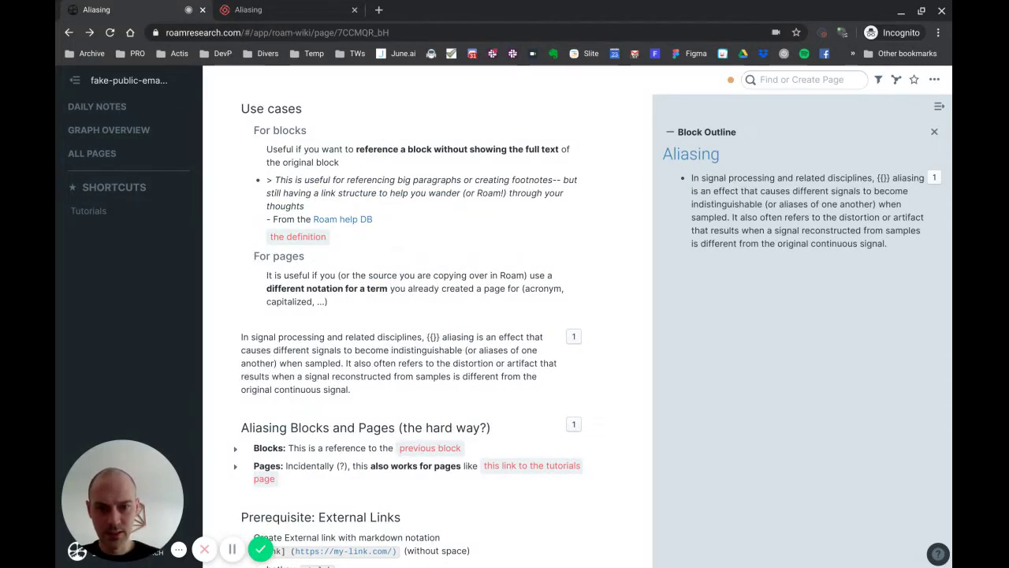
{"action": "type", "text": "alis"}
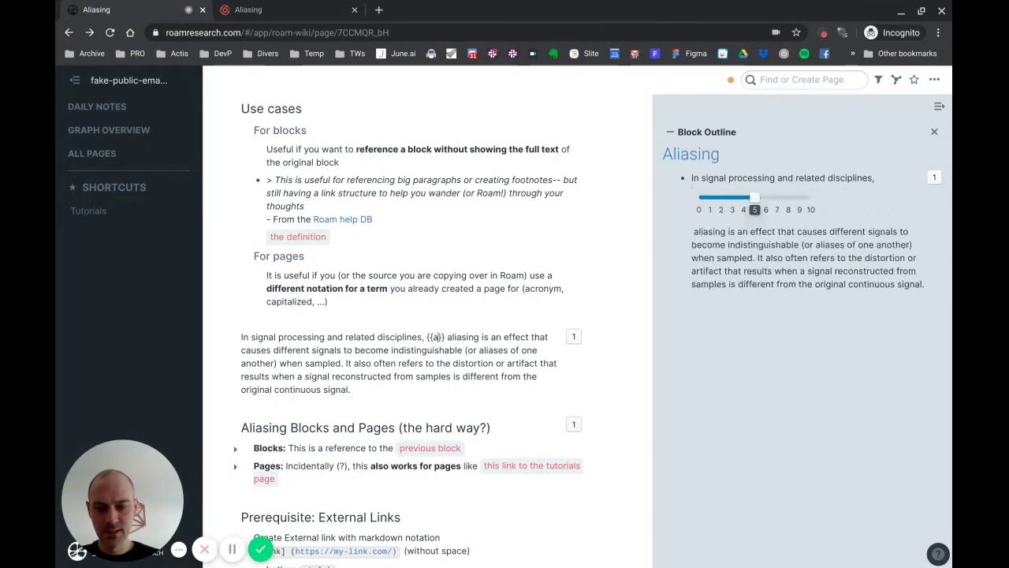
{"action": "key", "text": "BackSpace"}
{"action": "type", "text": "as:"}
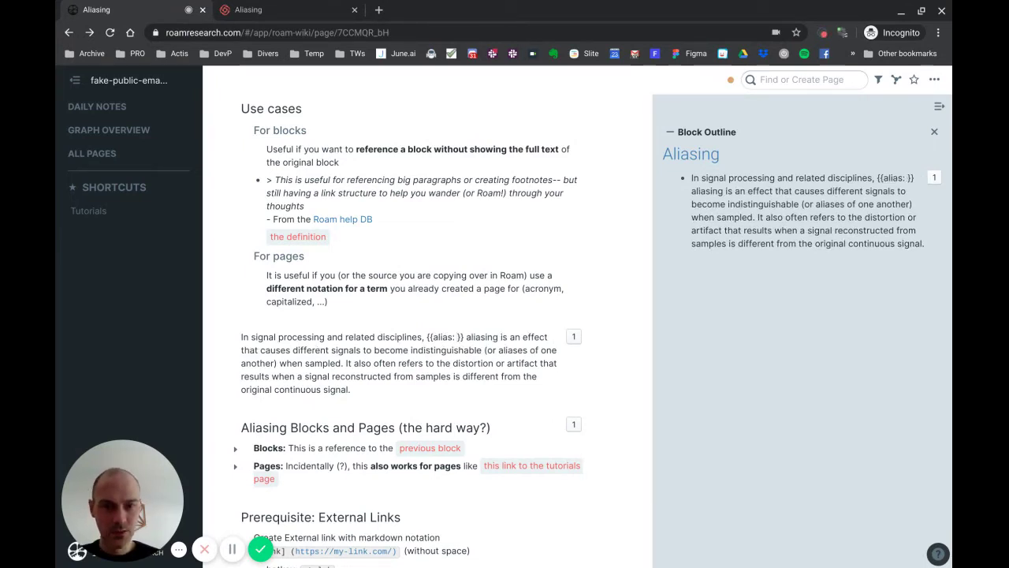
{"action": "type", "text": " [["}
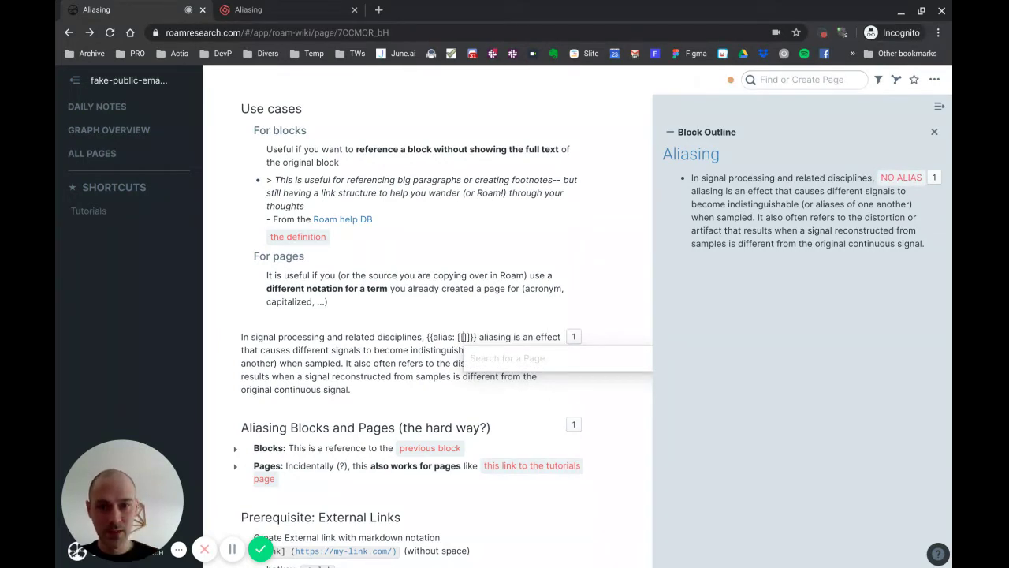
{"action": "type", "text": "Alia"}
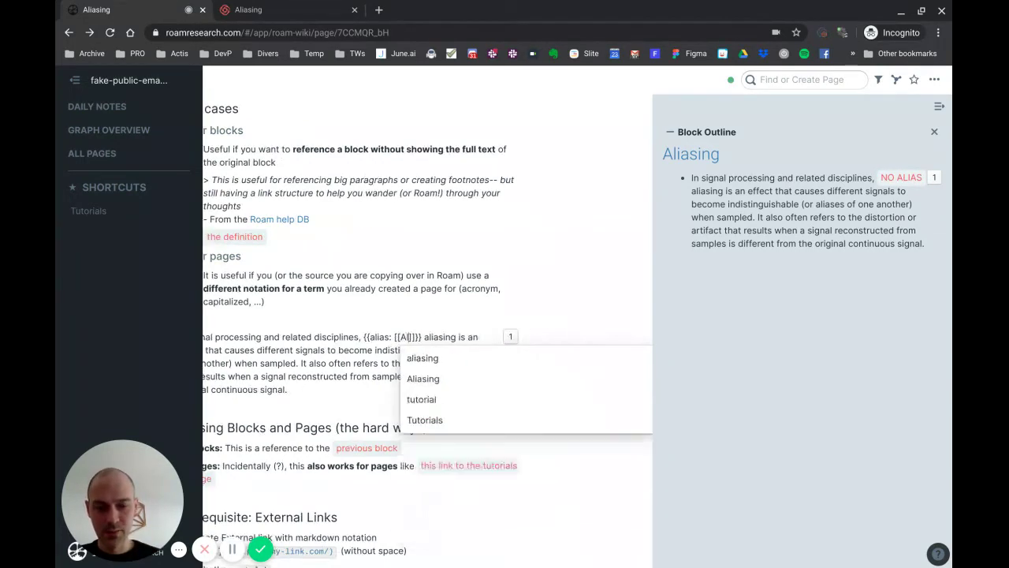
{"action": "type", "text": "s"}
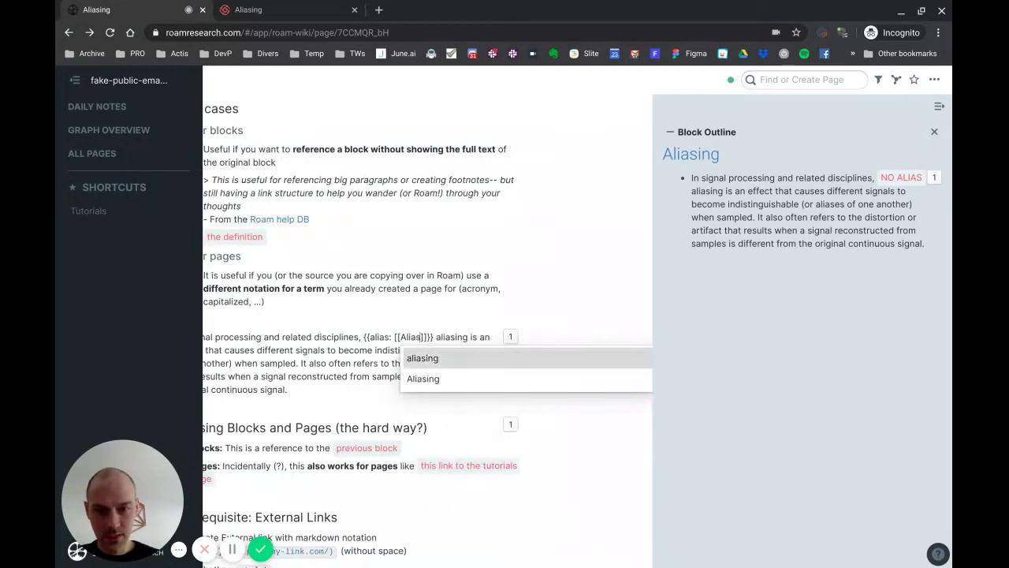
{"action": "key", "text": "Down"}
{"action": "key", "text": "Return"}
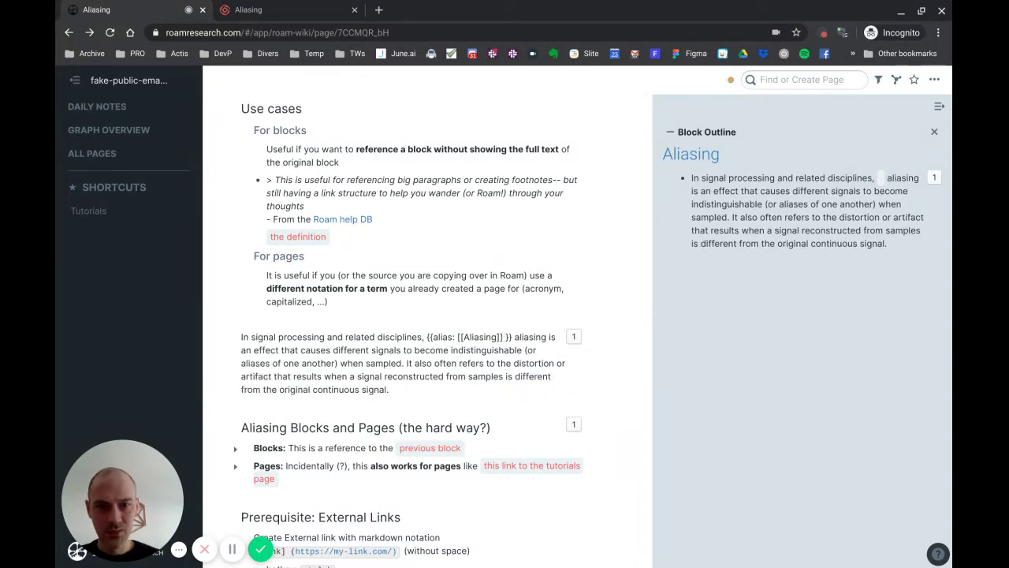
{"action": "key", "text": "Right"}
{"action": "key", "text": "ctrl+shift+Right"}
{"action": "key", "text": "ctrl+c"}
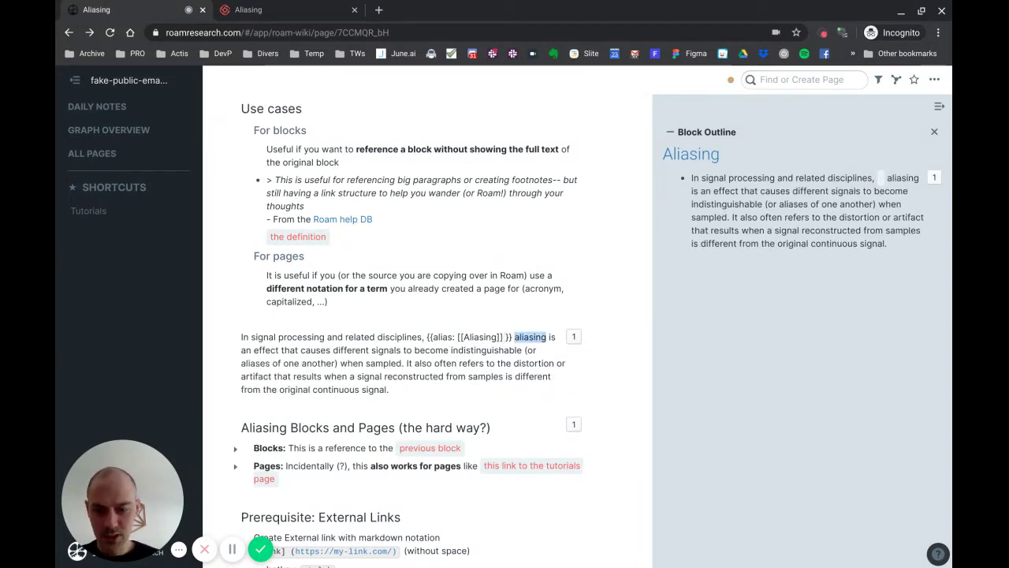
{"action": "key", "text": "BackSpace"}
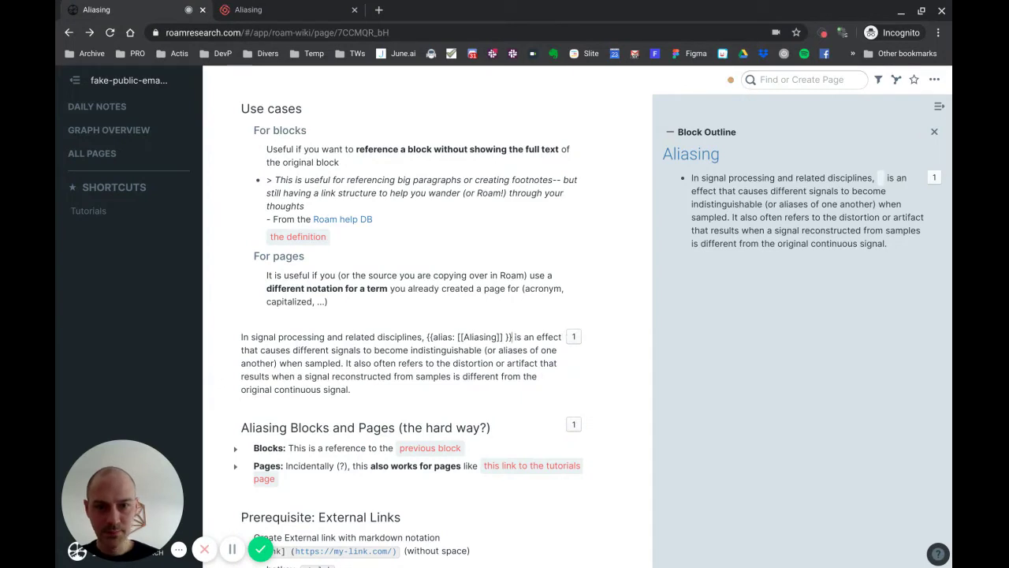
{"action": "key", "text": "ctrl+v"}
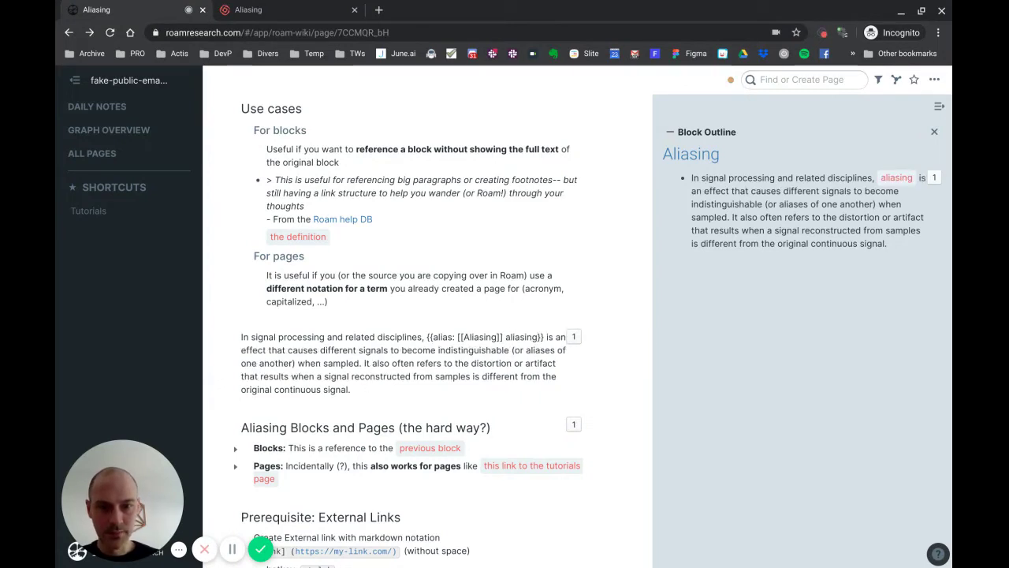
- Render the alias and open the Aliasing page beside the main page
{"action": "key", "text": "Escape"}
{"action": "left_click", "coordinate": [452, 321]}
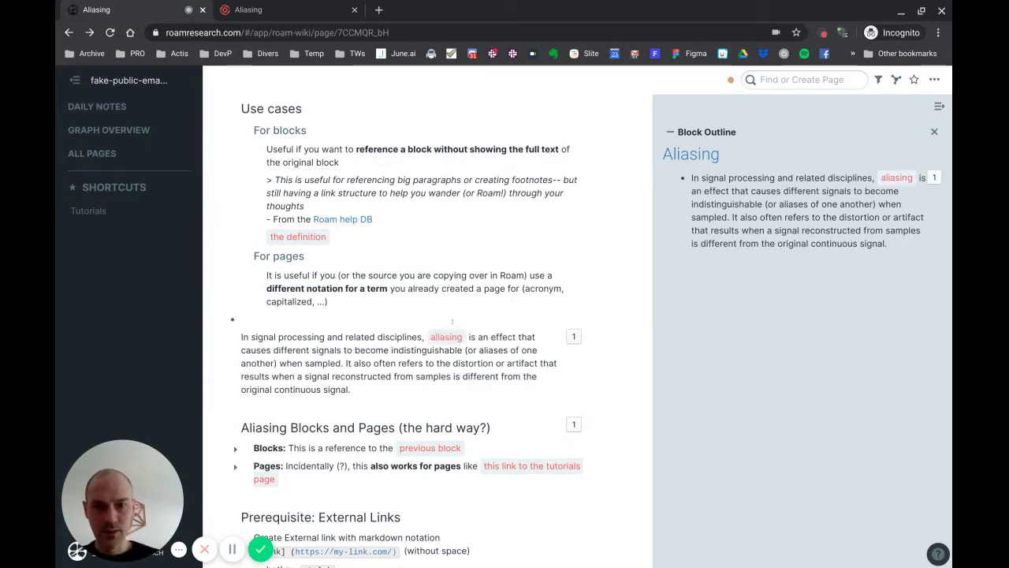
{"action": "left_click", "coordinate": [691, 154]}
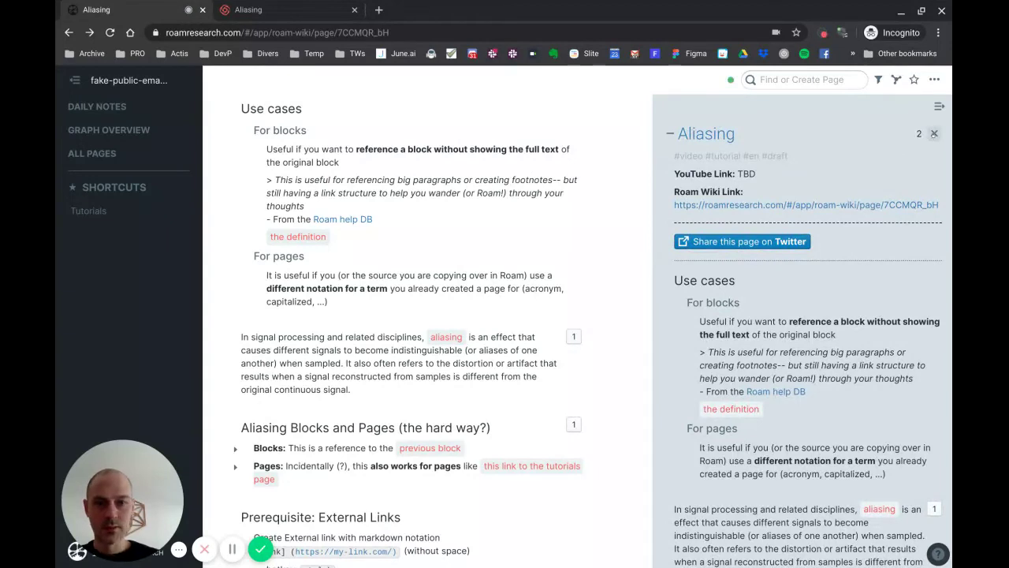
- Close the sidebar Aliasing page, scroll the outline, and select the 'External Links' heading text
{"action": "left_click", "coordinate": [934, 133]}
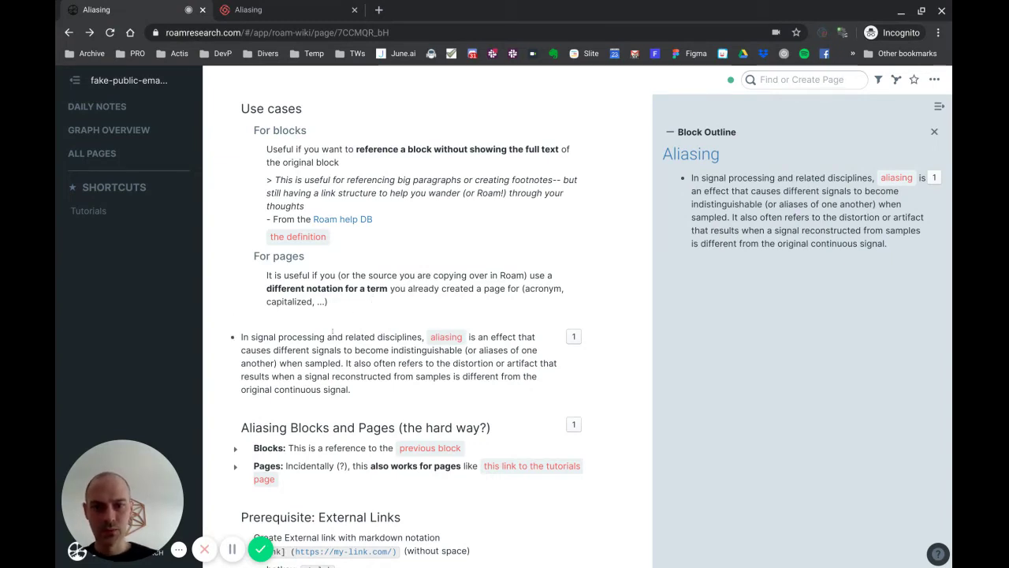
{"action": "scroll", "coordinate": [332, 331], "scroll_direction": "down", "scroll_amount": 2}
{"action": "scroll", "coordinate": [312, 332], "scroll_direction": "down", "scroll_amount": 5}
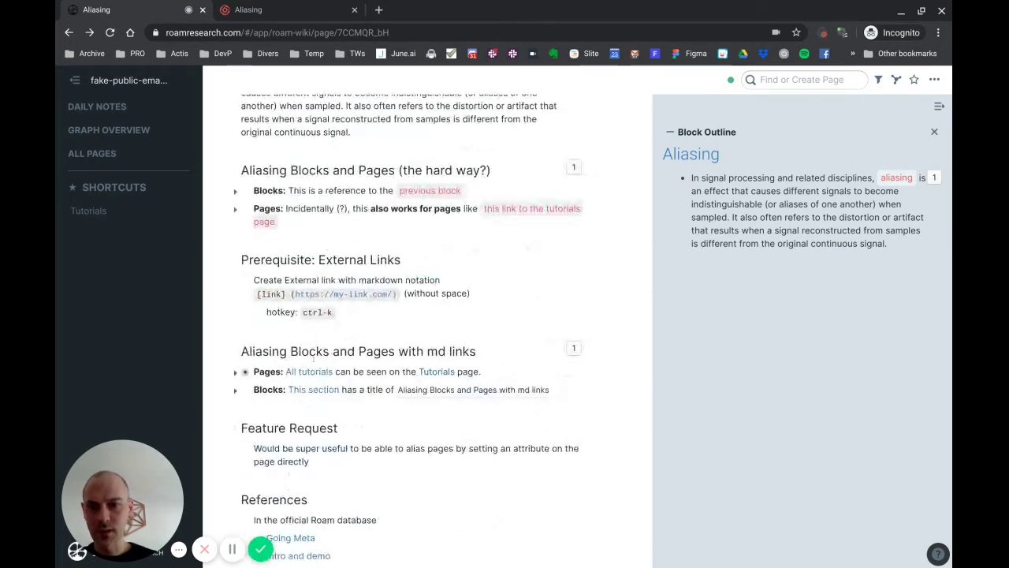
{"action": "scroll", "coordinate": [397, 332], "scroll_direction": "up", "scroll_amount": 4}
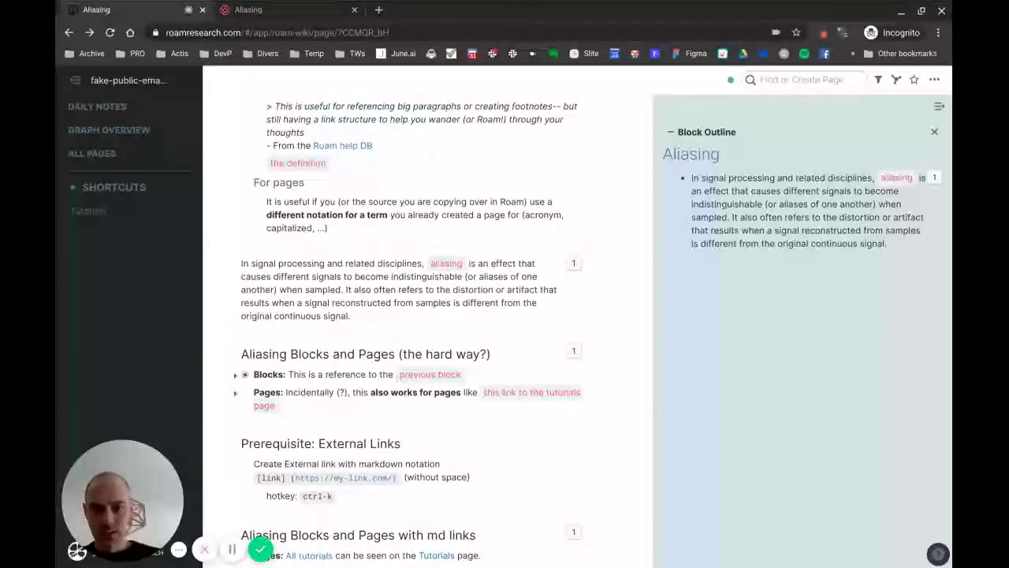
{"action": "left_click_drag", "start_coordinate": [319, 443], "coordinate": [400, 443]}
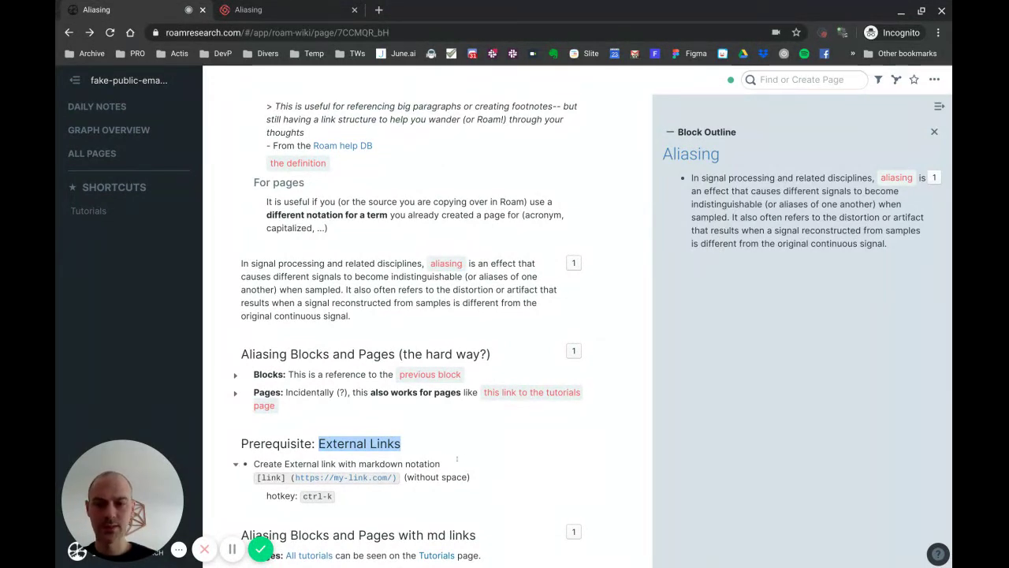
- Replace {{alias: [[Aliasing]] aliasing}} in the paragraph with the plain word 'aliasing'
{"action": "left_click", "coordinate": [477, 260]}
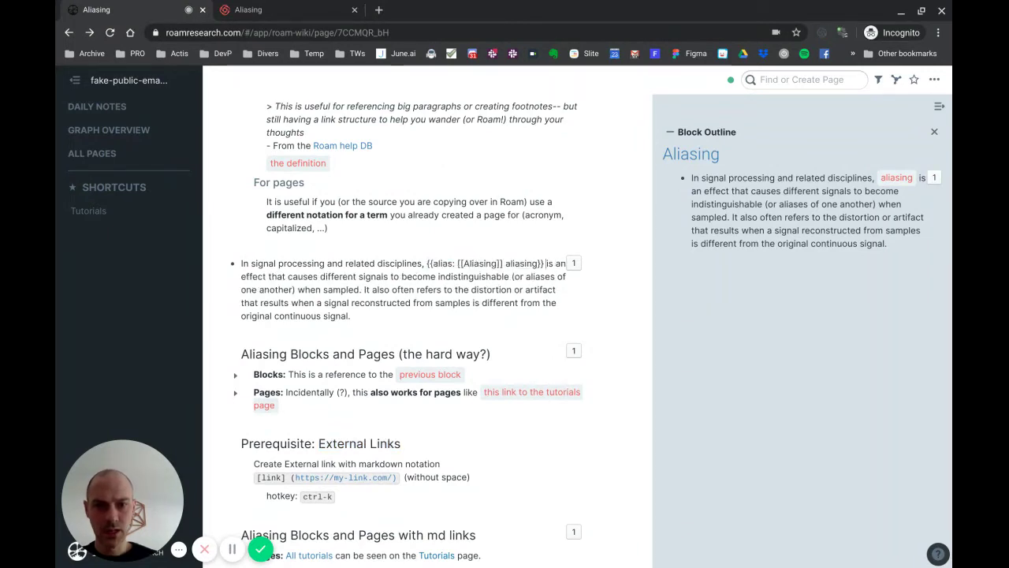
{"action": "left_click_drag", "start_coordinate": [539, 263], "coordinate": [505, 263]}
{"action": "key", "text": "ctrl+c"}
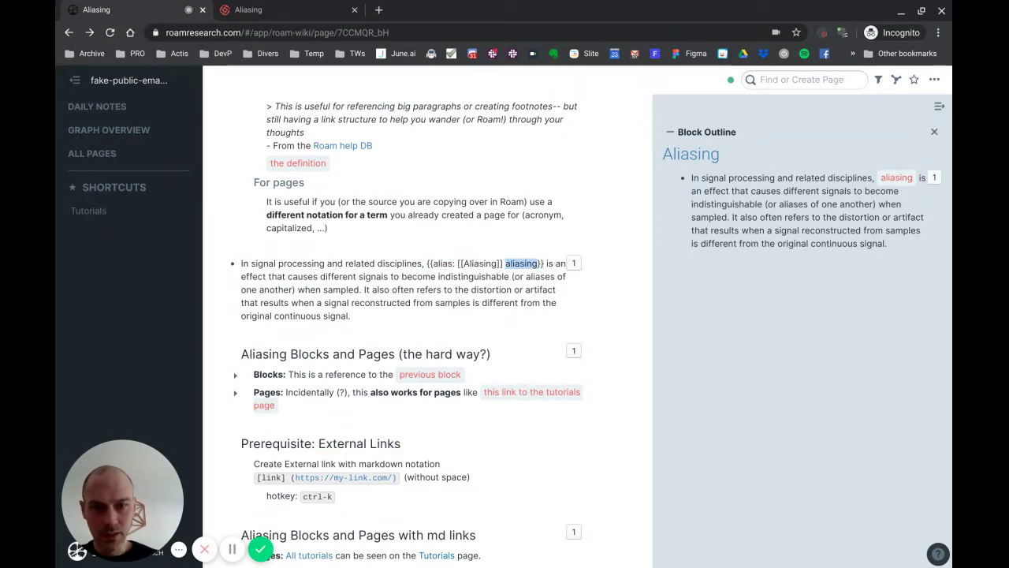
{"action": "key", "text": "BackSpace"}
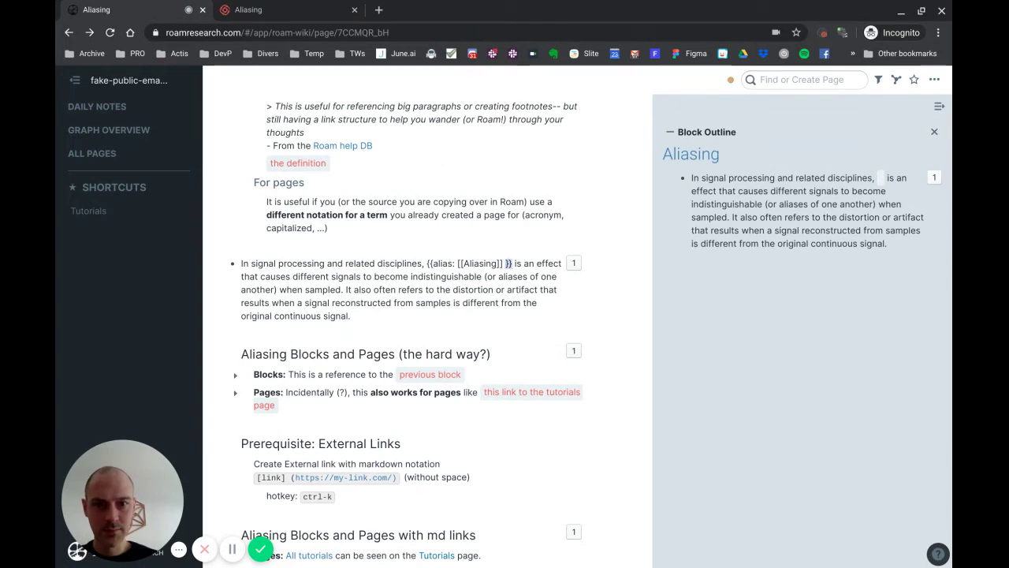
{"action": "key", "text": "ctrl+shift+Left"}
{"action": "key", "text": "ctrl+shift+Left"}
{"action": "key", "text": "ctrl+shift+Left"}
{"action": "key", "text": "ctrl+shift+Left"}
{"action": "key", "text": "BackSpace"}
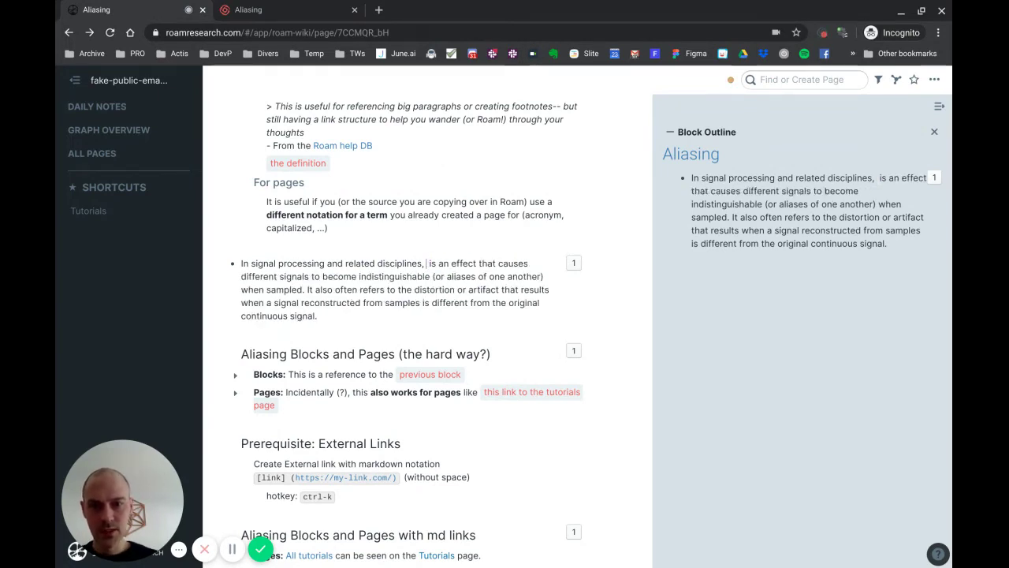
{"action": "key", "text": "ctrl+v"}
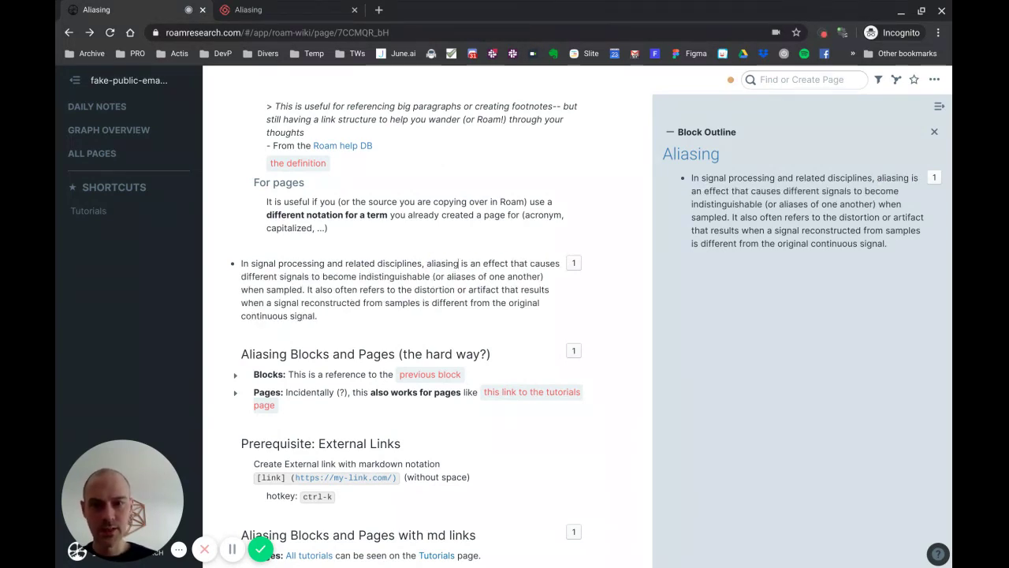
- Delete the block reference from the 'the definition' alias block
{"action": "scroll", "coordinate": [419, 242], "scroll_direction": "up", "scroll_amount": 1}
{"action": "left_click", "coordinate": [381, 242]}
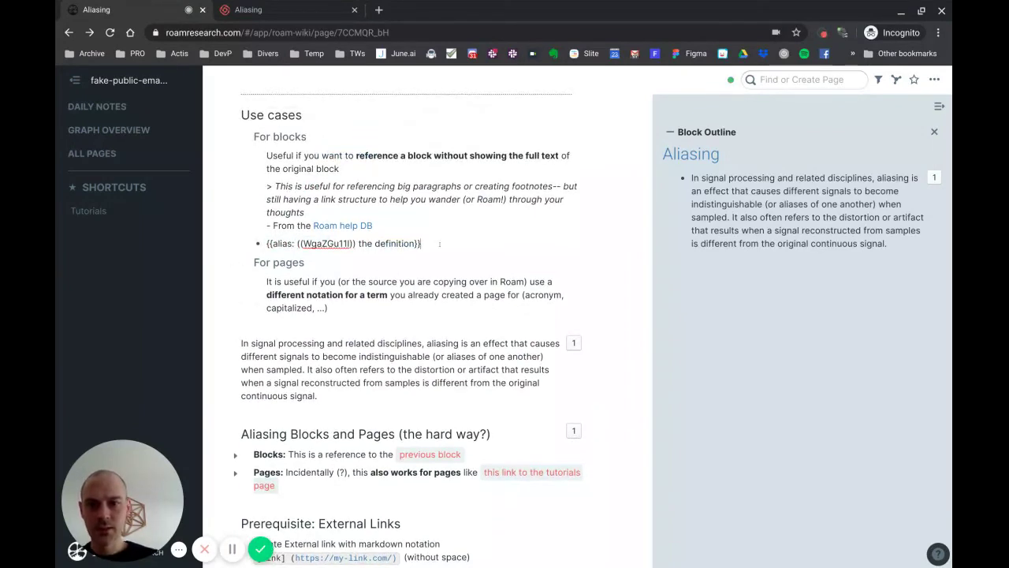
{"action": "key", "text": "Left"}
{"action": "key", "text": "Left"}
{"action": "key", "text": "Left"}
{"action": "key", "text": "Left"}
{"action": "key", "text": "Left"}
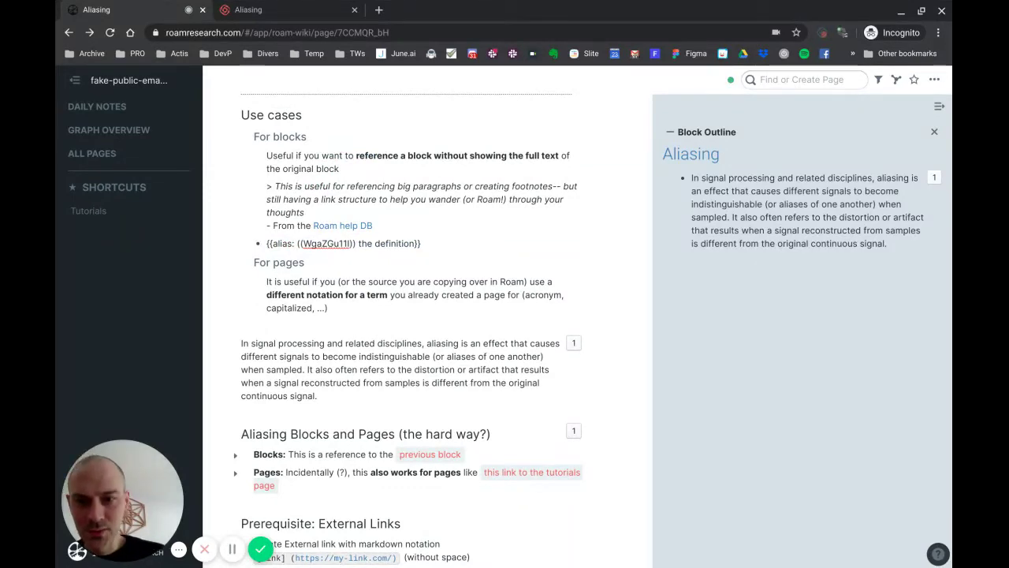
{"action": "key", "text": "shift+Left"}
{"action": "key", "text": "shift+Left"}
{"action": "key", "text": "shift+Left"}
{"action": "key", "text": "shift+Left"}
{"action": "key", "text": "shift+Left"}
{"action": "key", "text": "shift+Left"}
{"action": "key", "text": "shift+Left"}
{"action": "key", "text": "shift+Left"}
{"action": "key", "text": "shift+Left"}
{"action": "key", "text": "shift+Left"}
{"action": "key", "text": "shift+Left"}
{"action": "key", "text": "shift+Left"}
{"action": "key", "text": "shift+Left"}
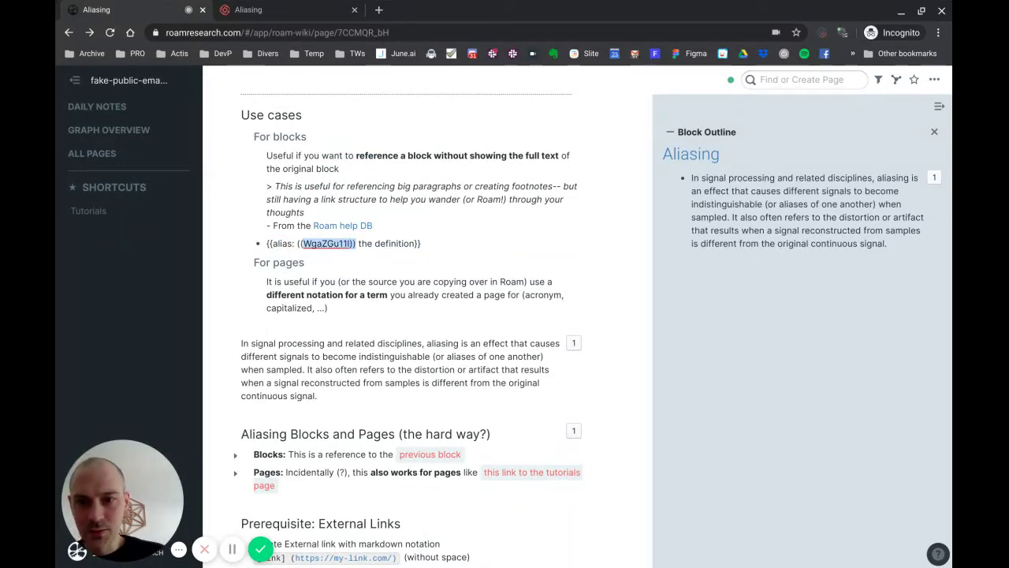
{"action": "key", "text": "BackSpace"}
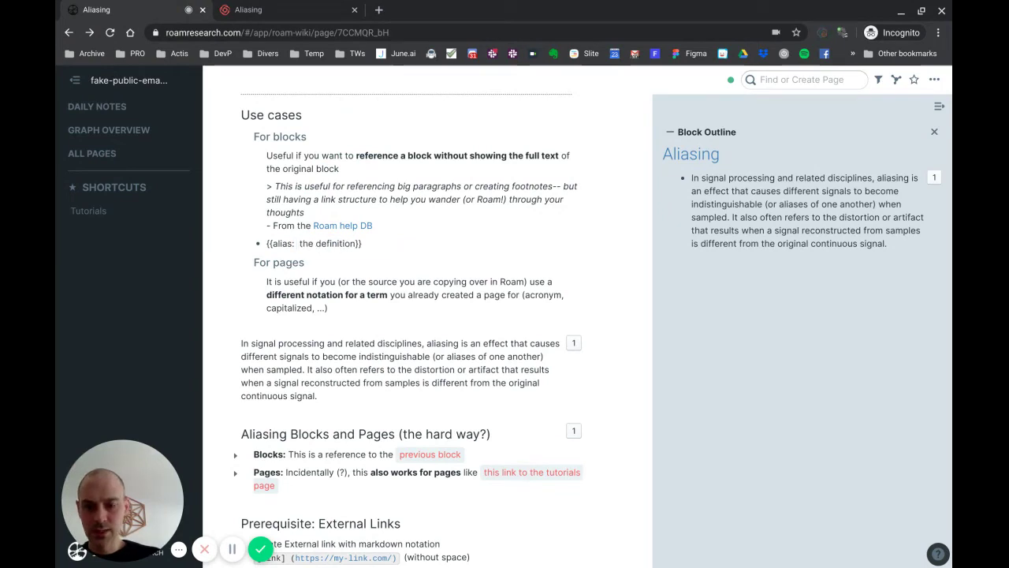
- Replace the alias block with a markdown link 'The definition of Aliasing' to the definition block reference
{"action": "key", "text": "ctrl+a"}
{"action": "key", "text": "BackSpace"}
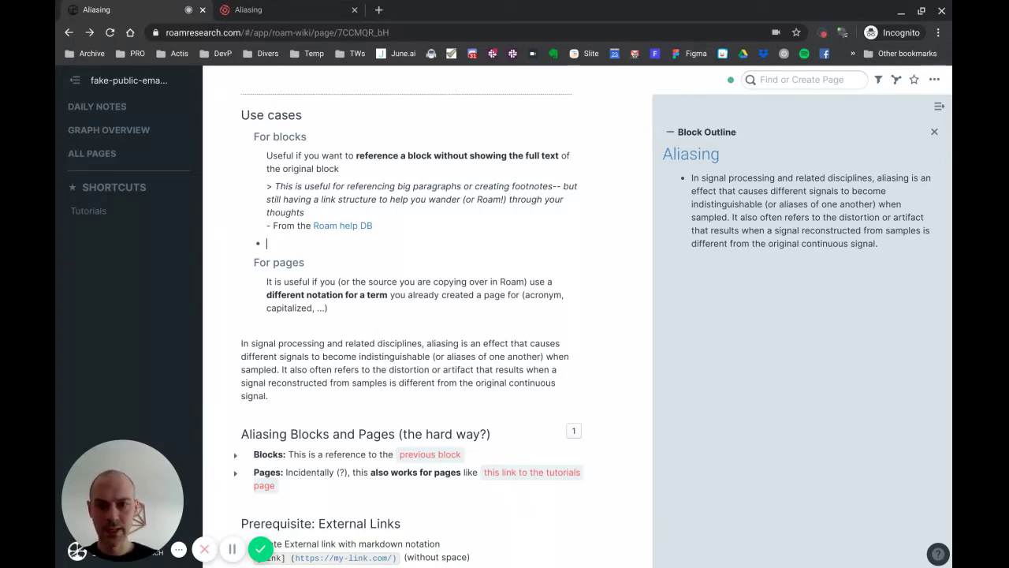
{"action": "type", "text": "[]()"}
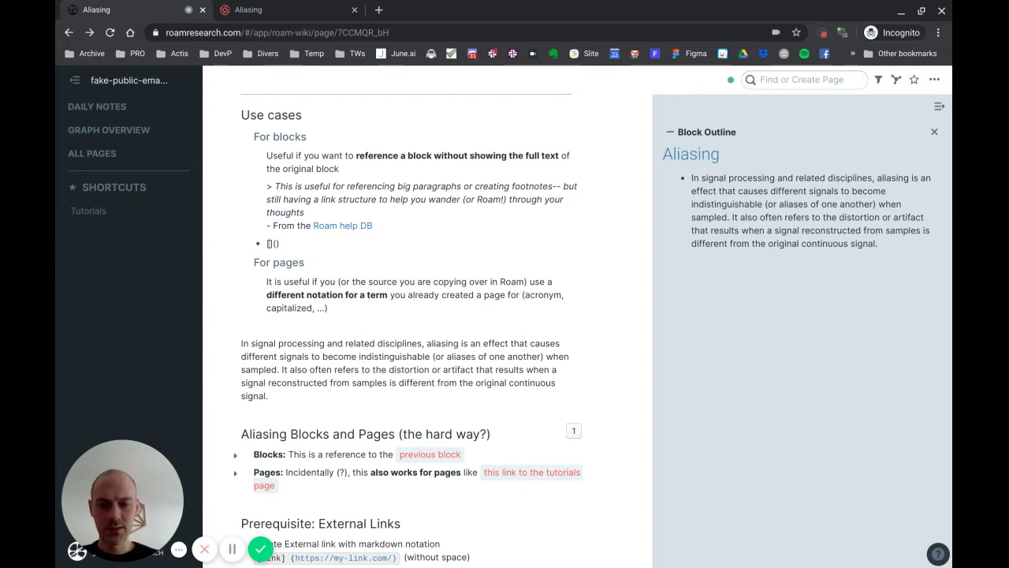
{"action": "type", "text": "The definit"}
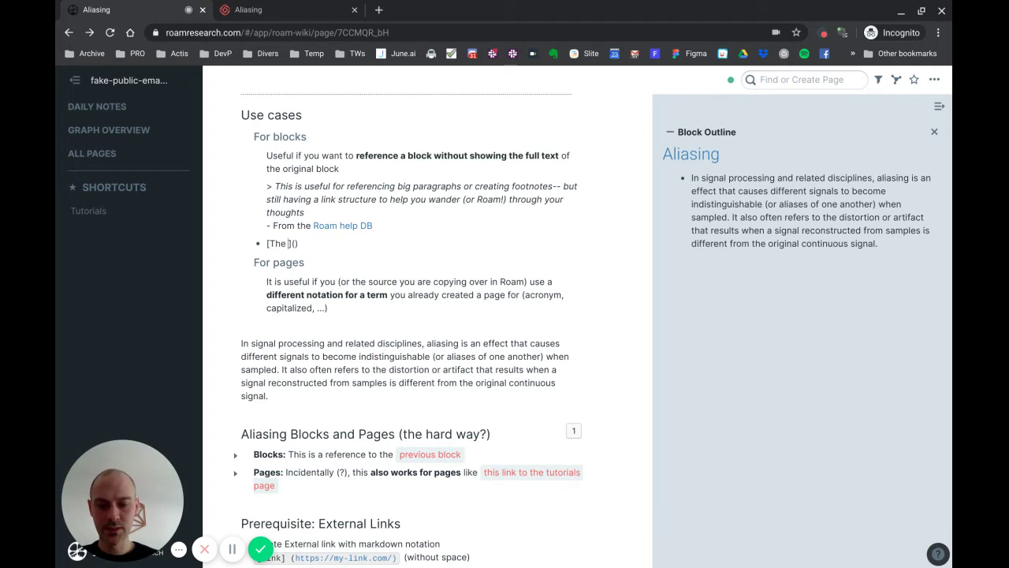
{"action": "type", "text": "ion "}
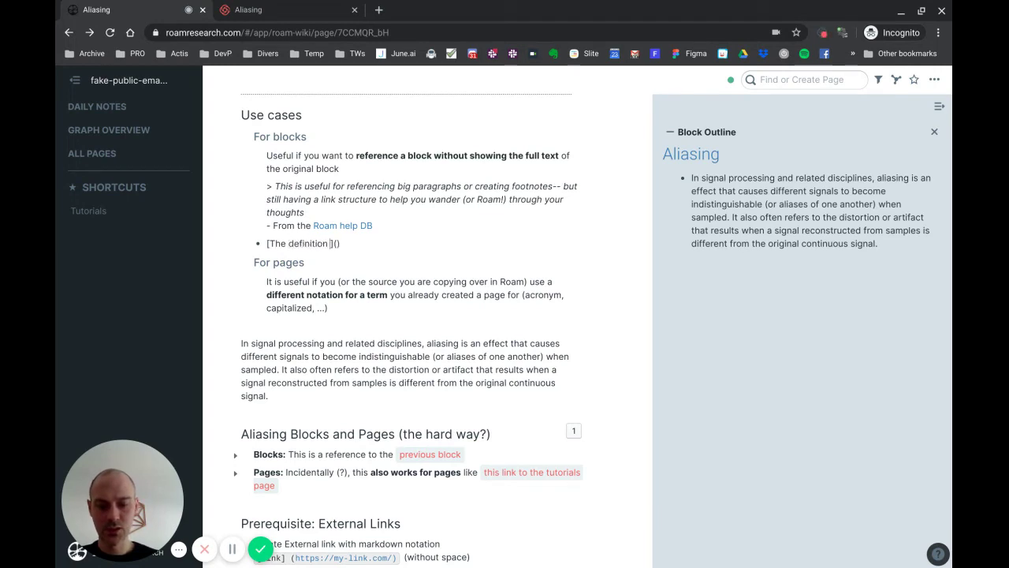
{"action": "type", "text": "of Aliasing"}
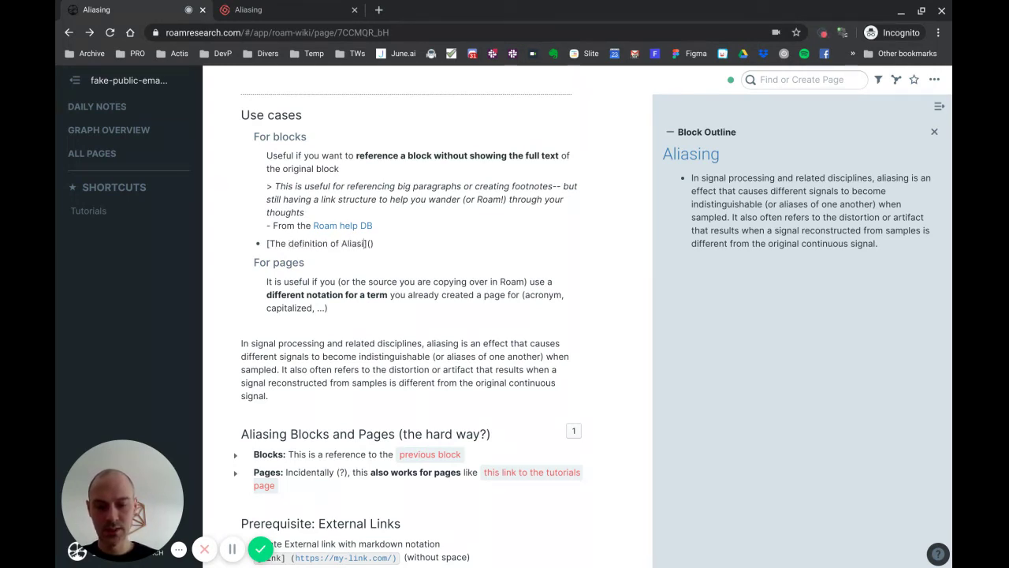
{"action": "key", "text": "Right"}
{"action": "key", "text": "Right"}
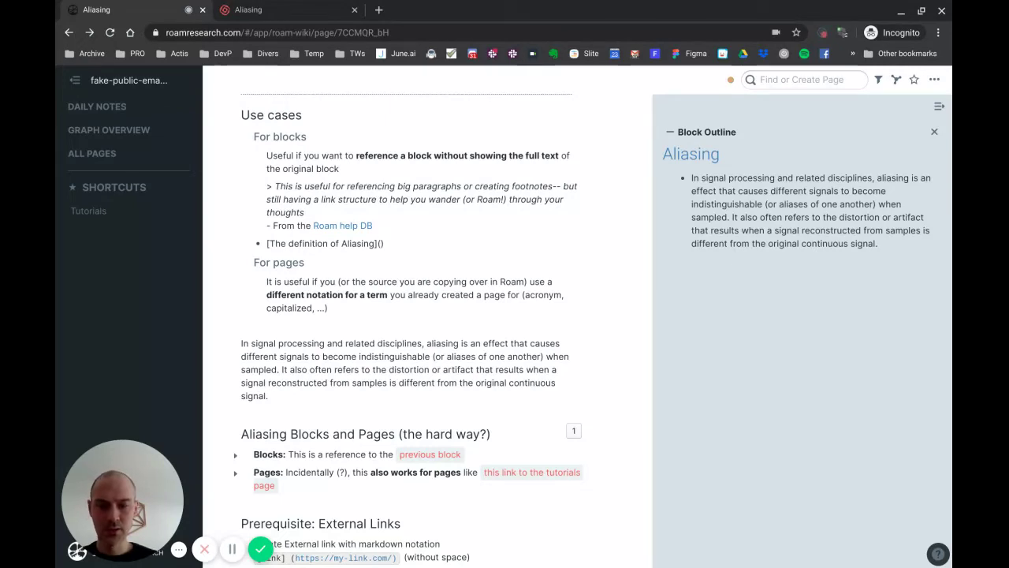
{"action": "type", "text": "((WgaZGu1l1))"}
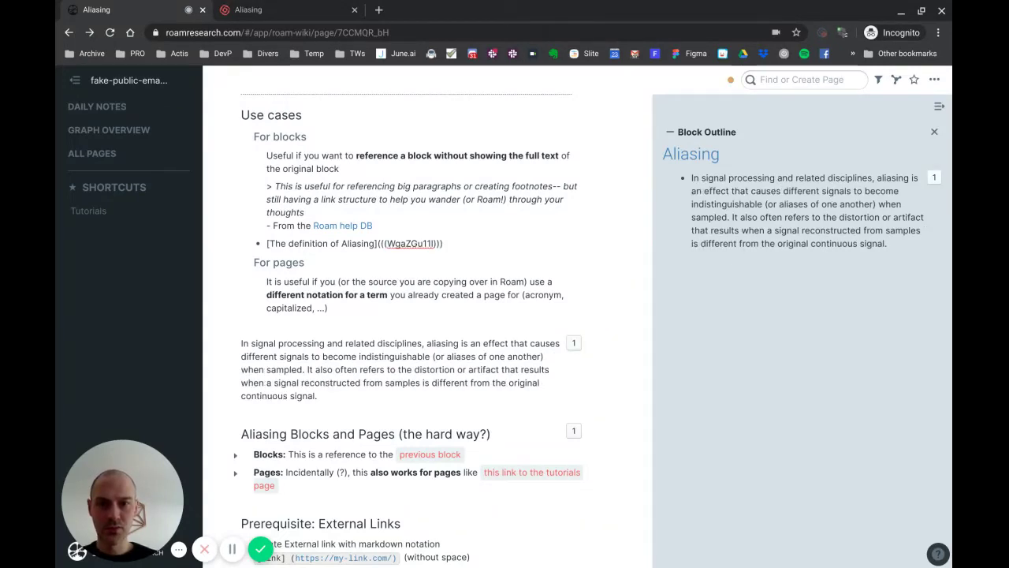
{"action": "key", "text": "Up"}
{"action": "key", "text": "Down"}
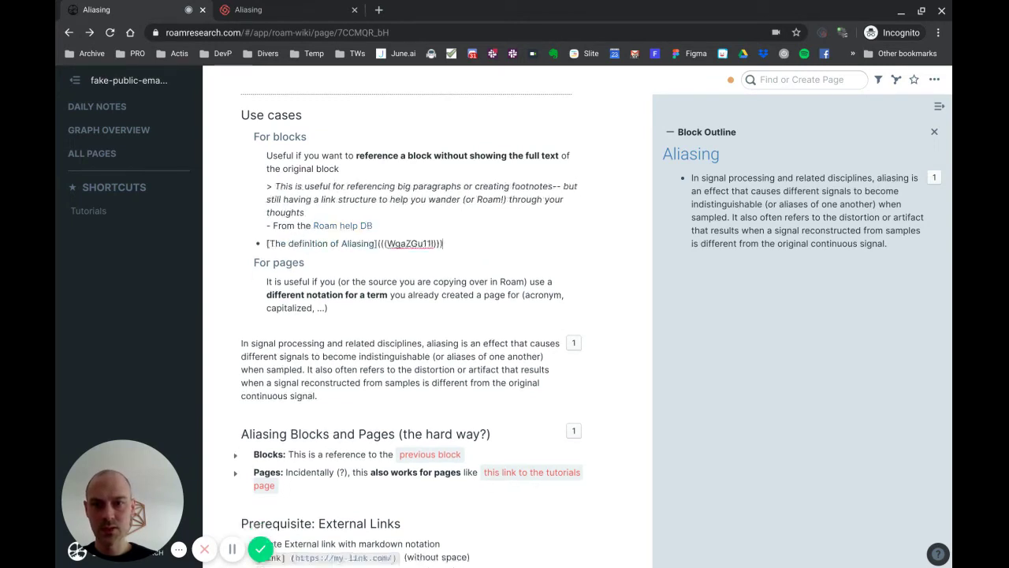
{"action": "key", "text": "Escape"}
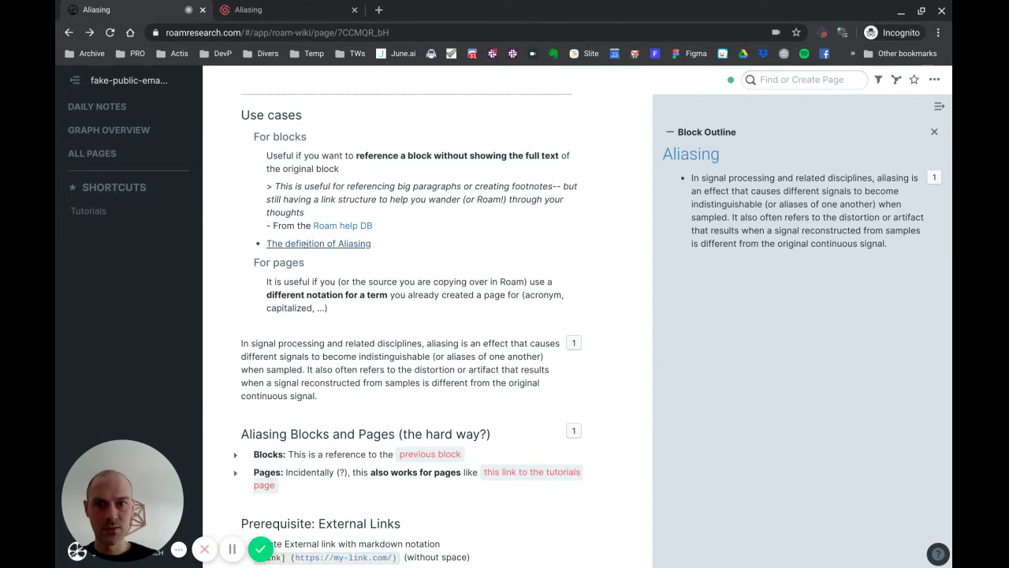
- Test the link by opening the definition block, then close both sidebar panels
{"action": "left_click", "coordinate": [305, 245], "text": "shift"}
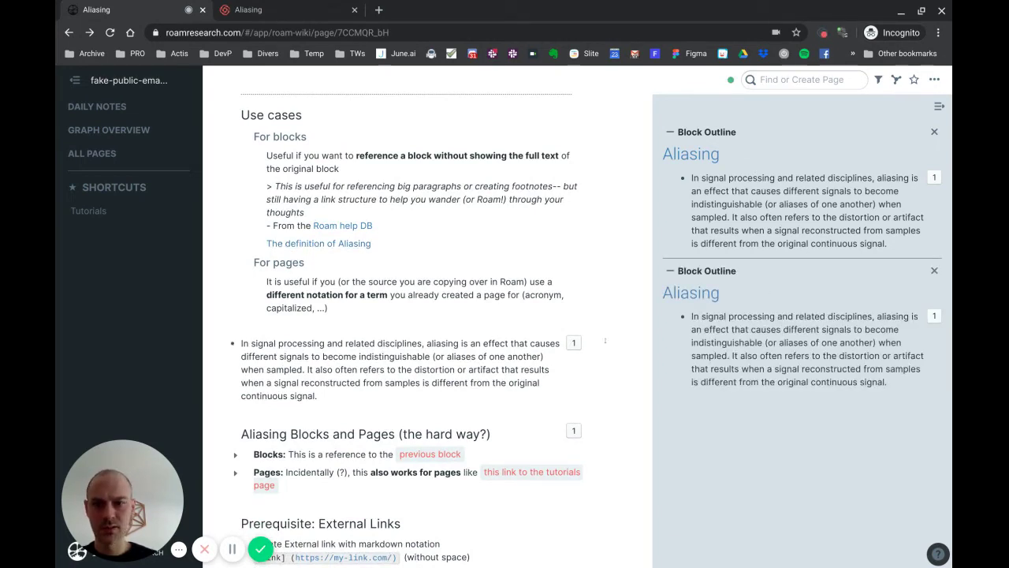
{"action": "left_click", "coordinate": [934, 132]}
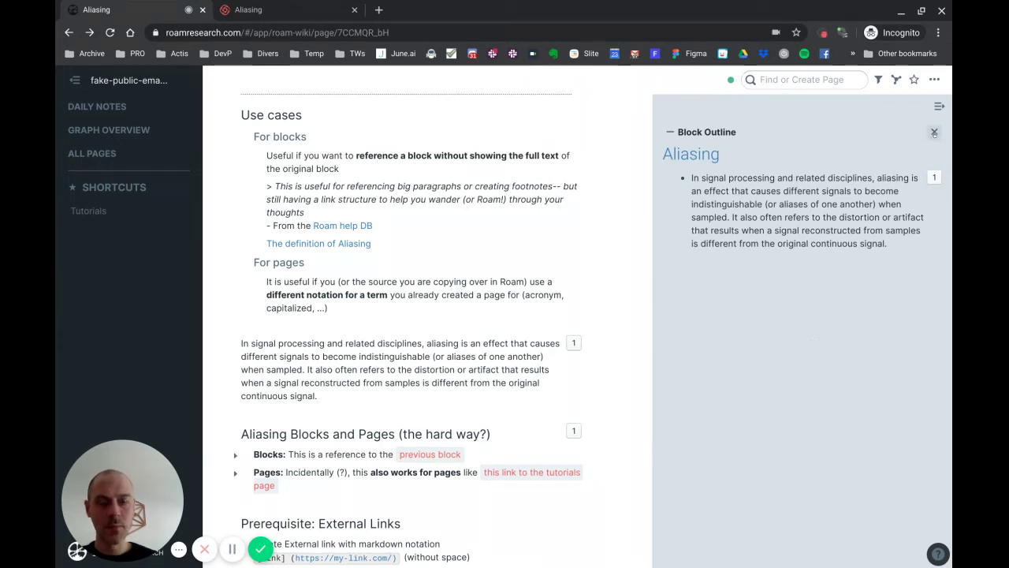
{"action": "left_click", "coordinate": [934, 132]}
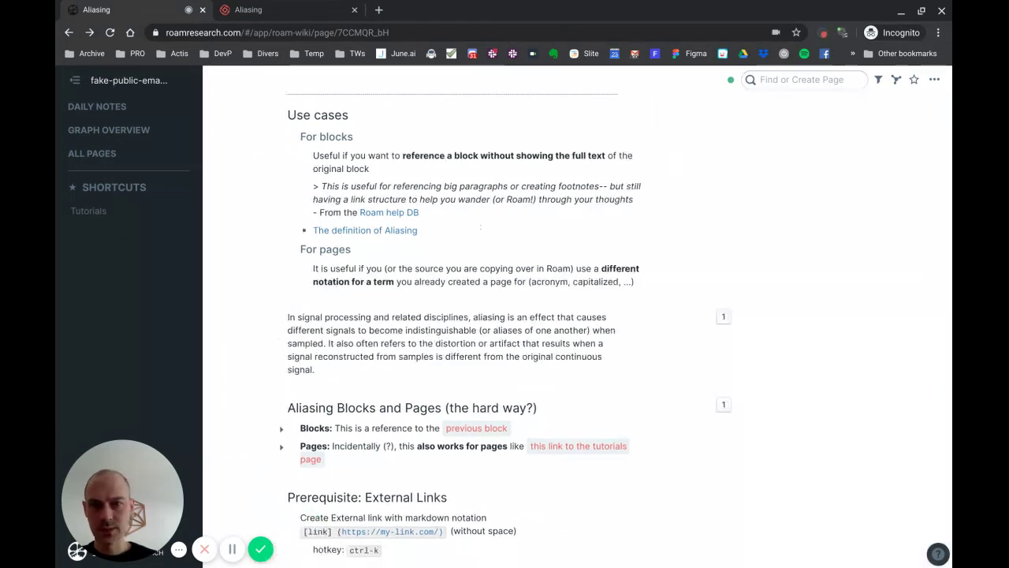
- Rewrite the word as [aliasing]([[Aliasing]]) in the definition paragraph
{"action": "double_click", "coordinate": [484, 316]}
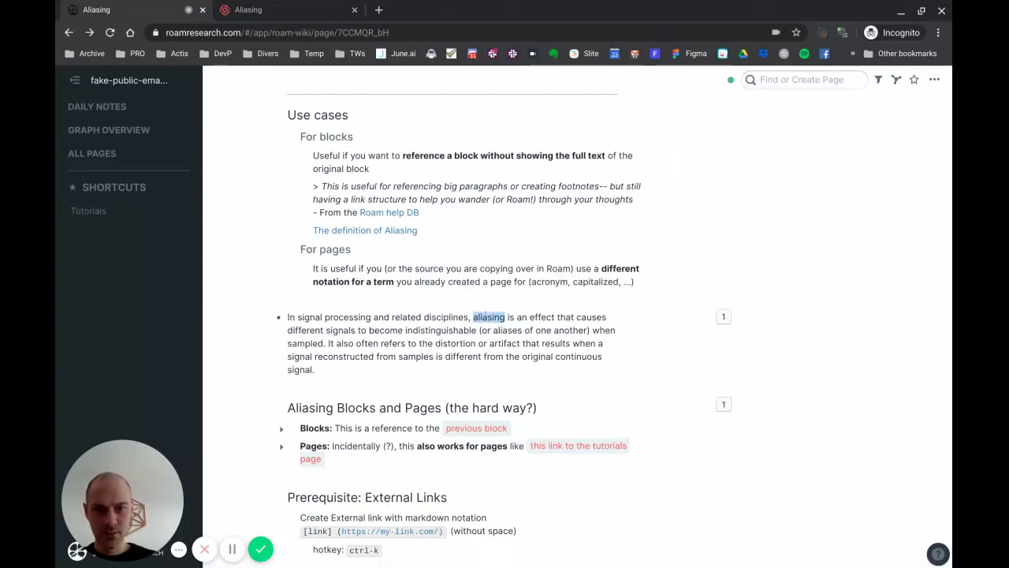
{"action": "key", "text": "Left"}
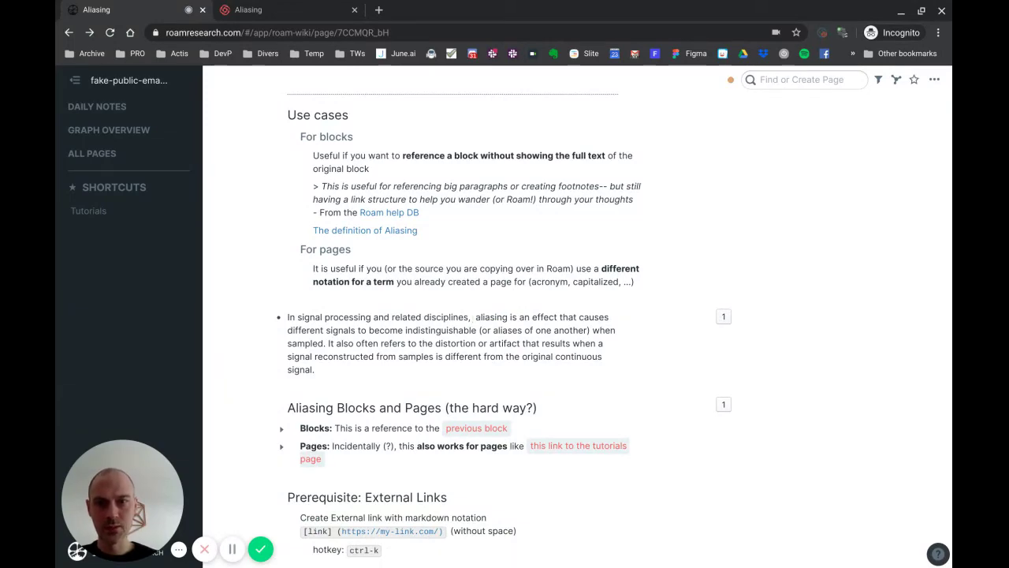
{"action": "scroll", "coordinate": [565, 150], "scroll_direction": "up", "scroll_amount": 3}
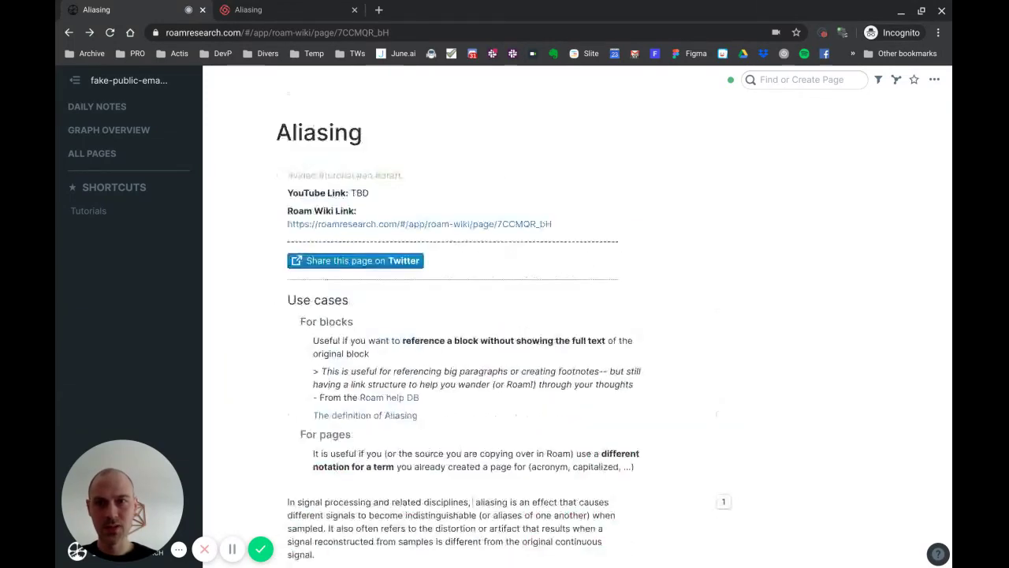
{"action": "scroll", "coordinate": [423, 166], "scroll_direction": "down", "scroll_amount": 3}
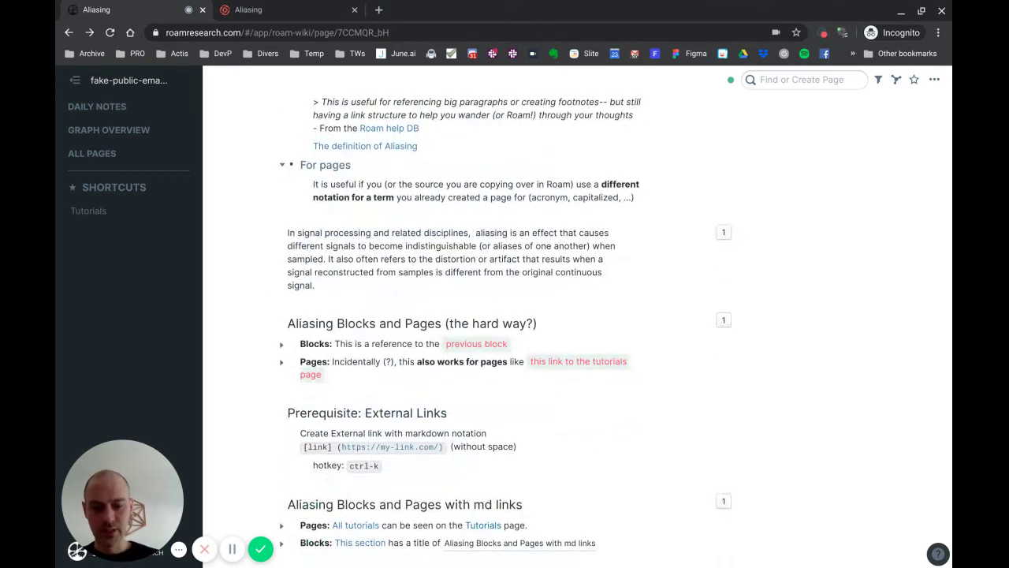
{"action": "key", "text": "ctrl+k"}
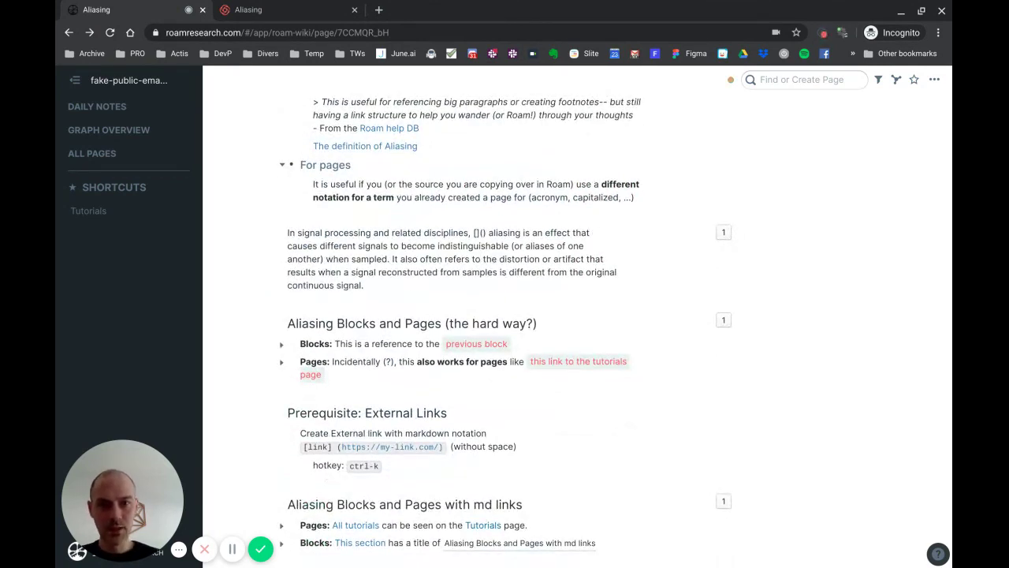
{"action": "double_click", "coordinate": [506, 233]}
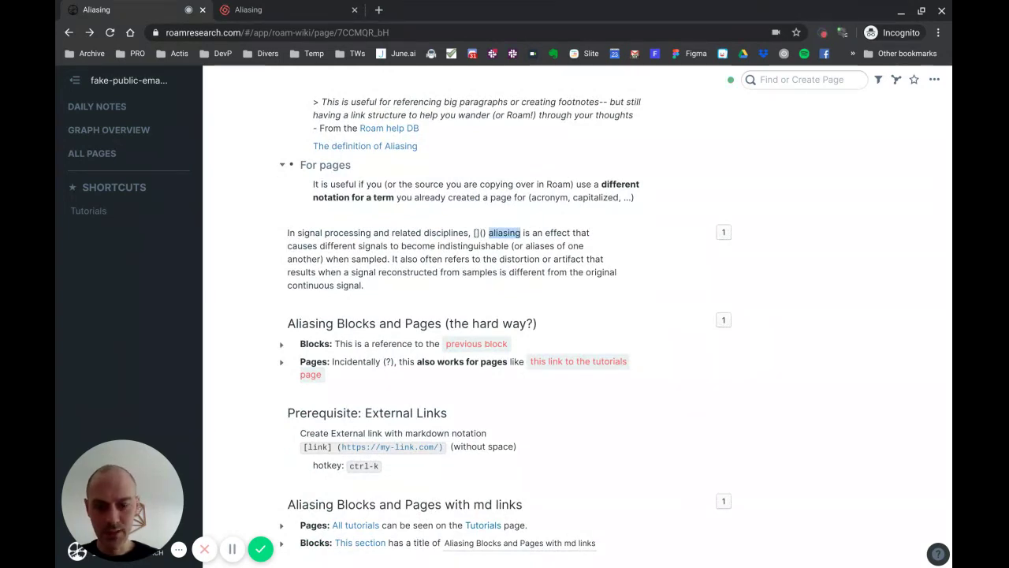
{"action": "key", "text": "ctrl+x"}
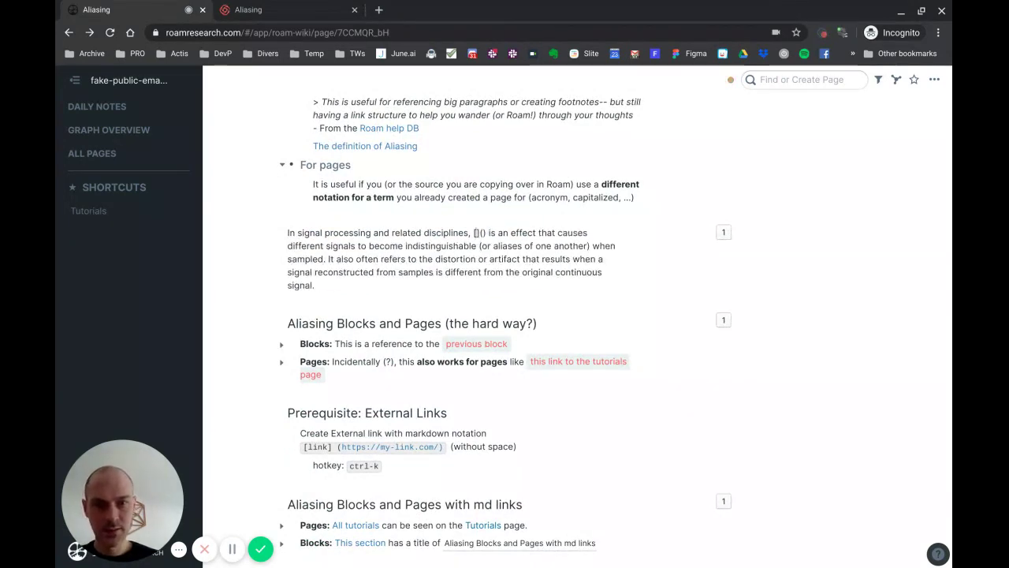
{"action": "key", "text": "ctrl+v"}
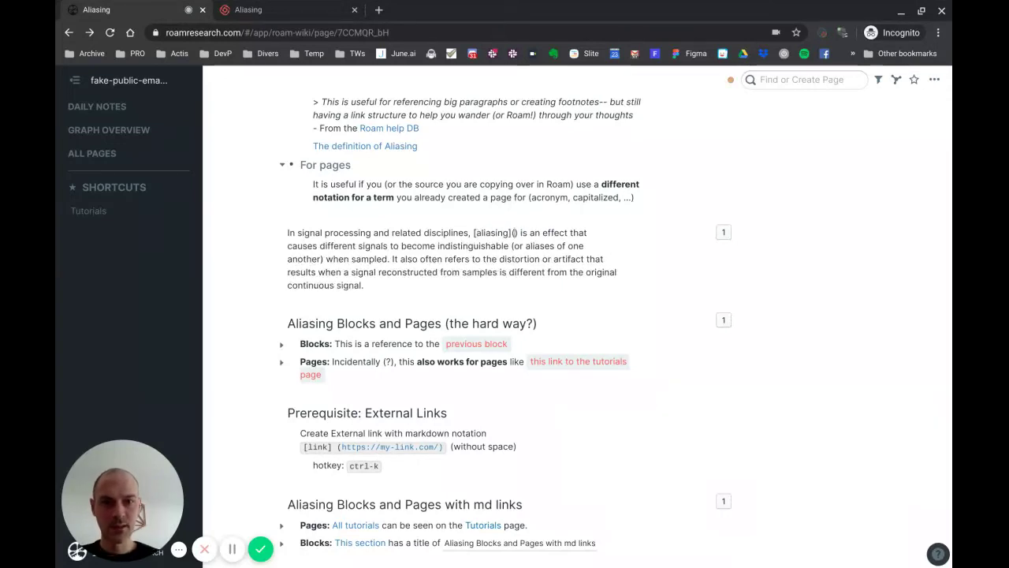
{"action": "type", "text": "[[A"}
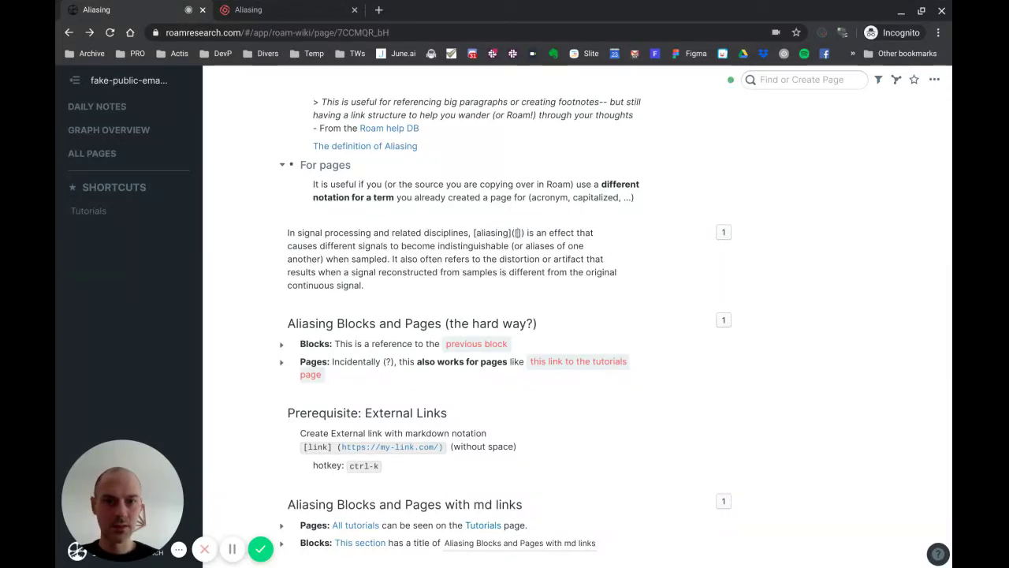
{"action": "type", "text": "lias"}
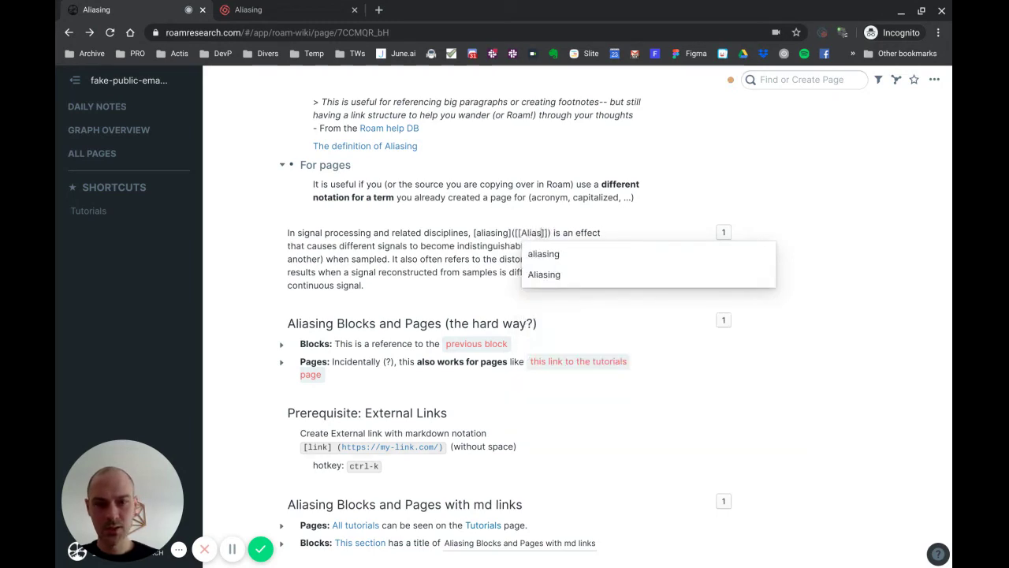
{"action": "key", "text": "Down"}
{"action": "key", "text": "Return"}
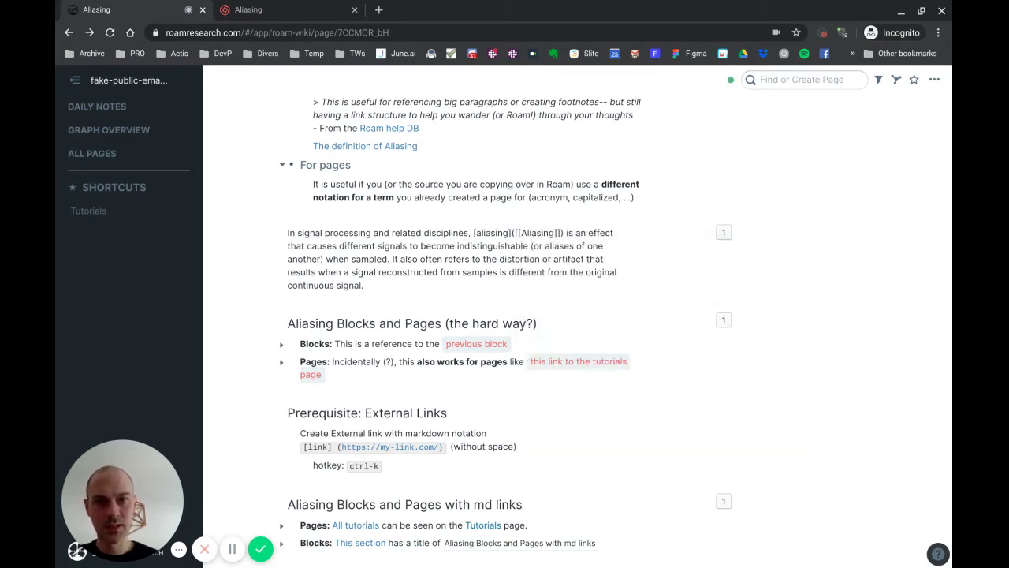
- Render the link, open the Aliasing page to check it, then close the preview
{"action": "key", "text": "Escape"}
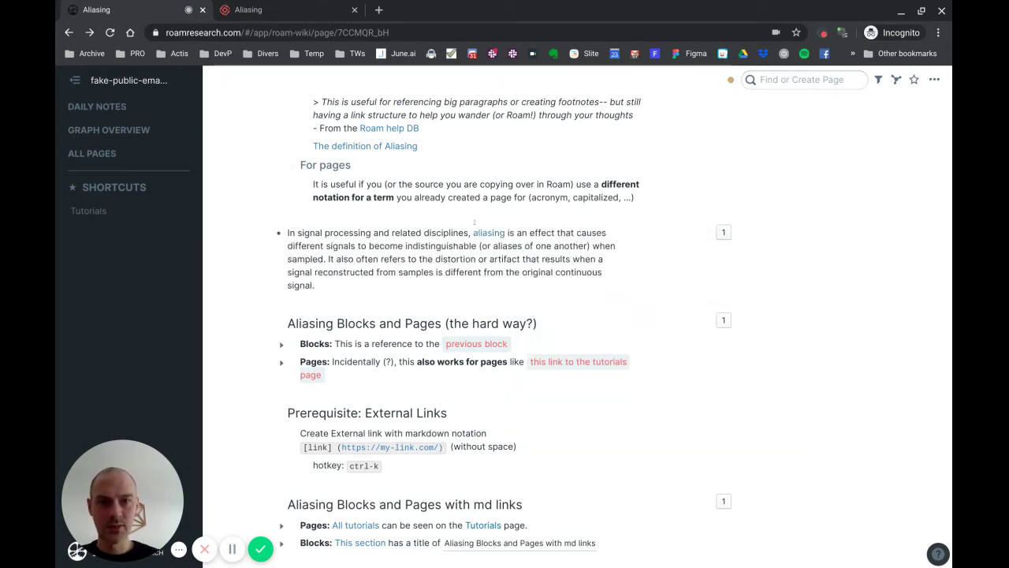
{"action": "left_click", "coordinate": [489, 233], "text": "shift"}
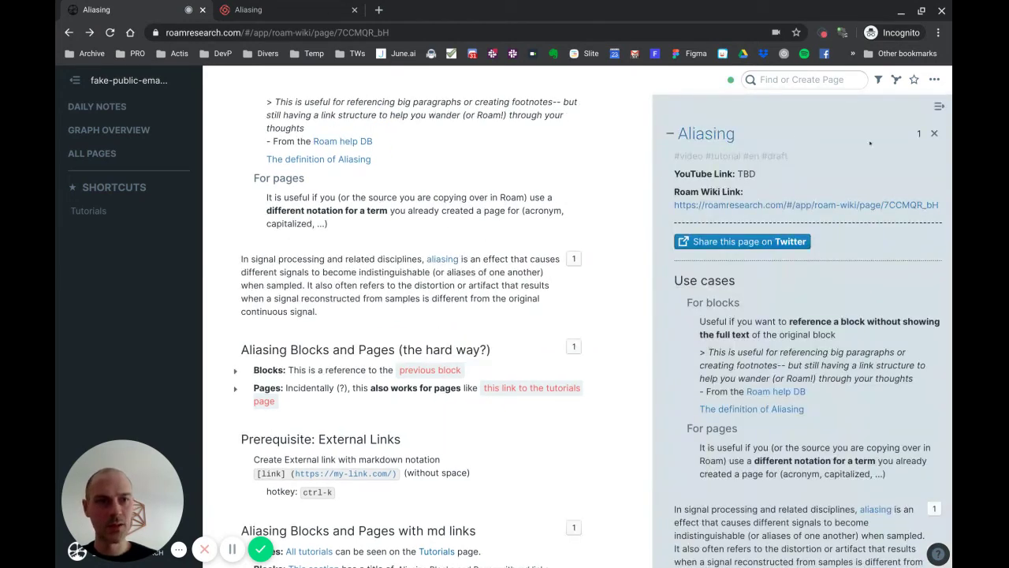
{"action": "left_click", "coordinate": [935, 134]}
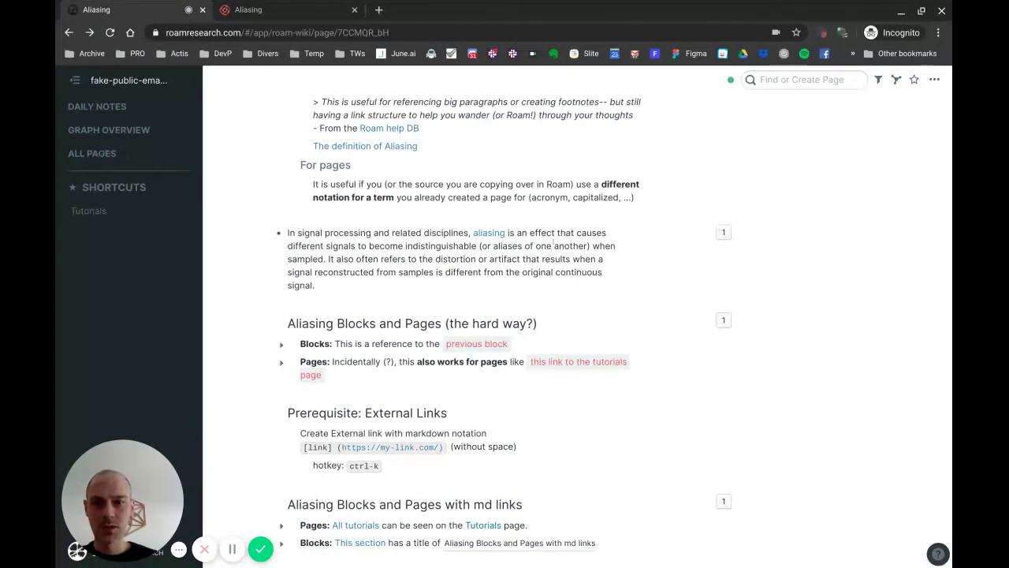
{"action": "scroll", "coordinate": [554, 245], "scroll_direction": "down", "scroll_amount": 3}
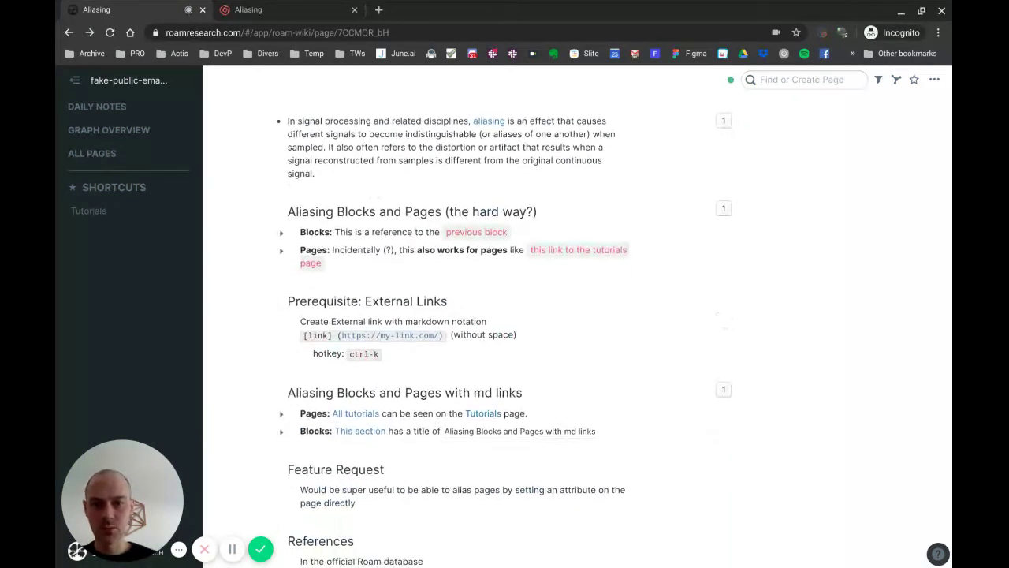
{"action": "scroll", "coordinate": [407, 318], "scroll_direction": "down", "scroll_amount": 3}
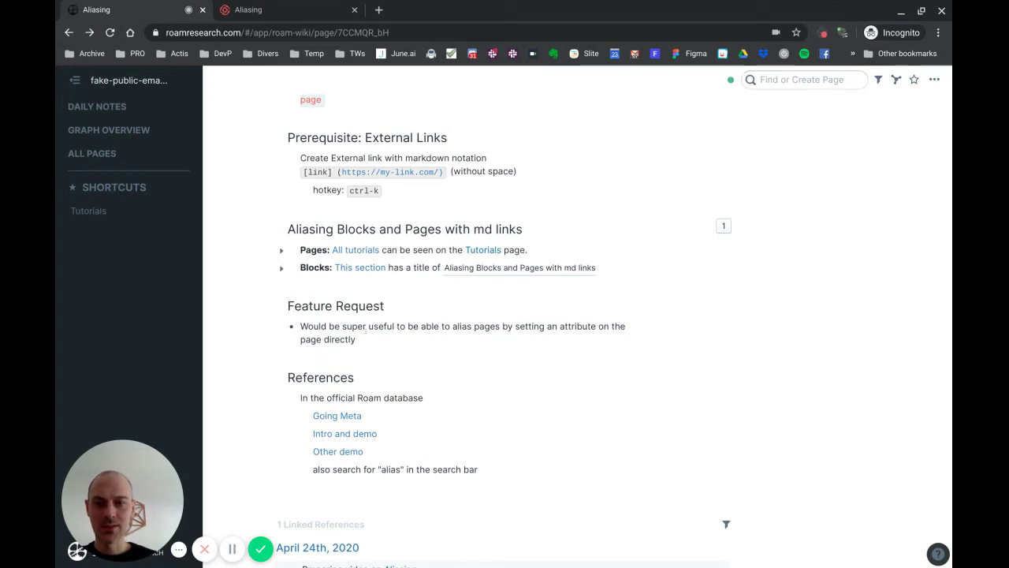
{"action": "scroll", "coordinate": [366, 331], "scroll_direction": "up", "scroll_amount": 15}
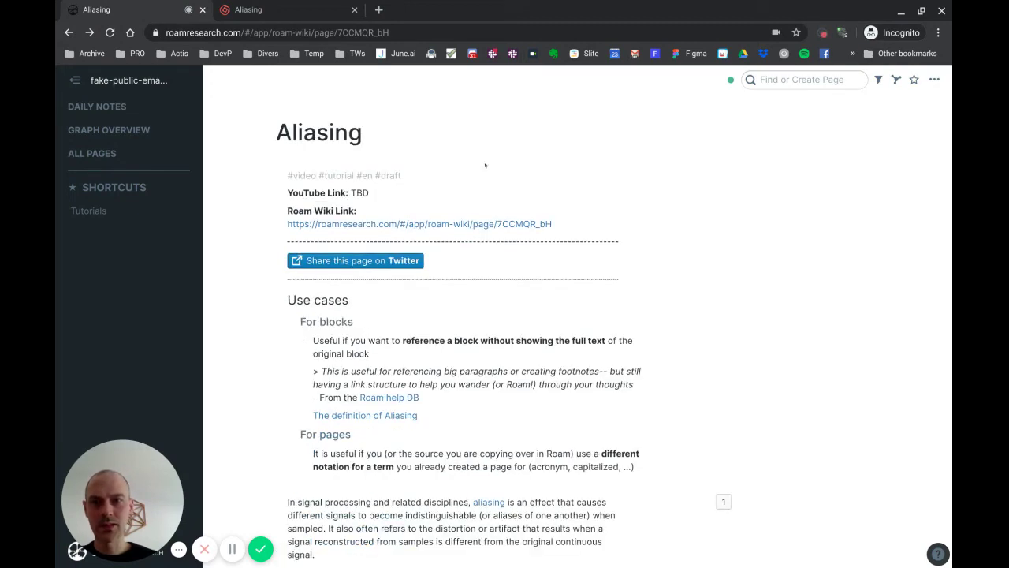
- Insert a line reading 'alias:: aliasing' below the #video tags line
{"action": "left_click", "coordinate": [450, 167]}
{"action": "key", "text": "Return"}
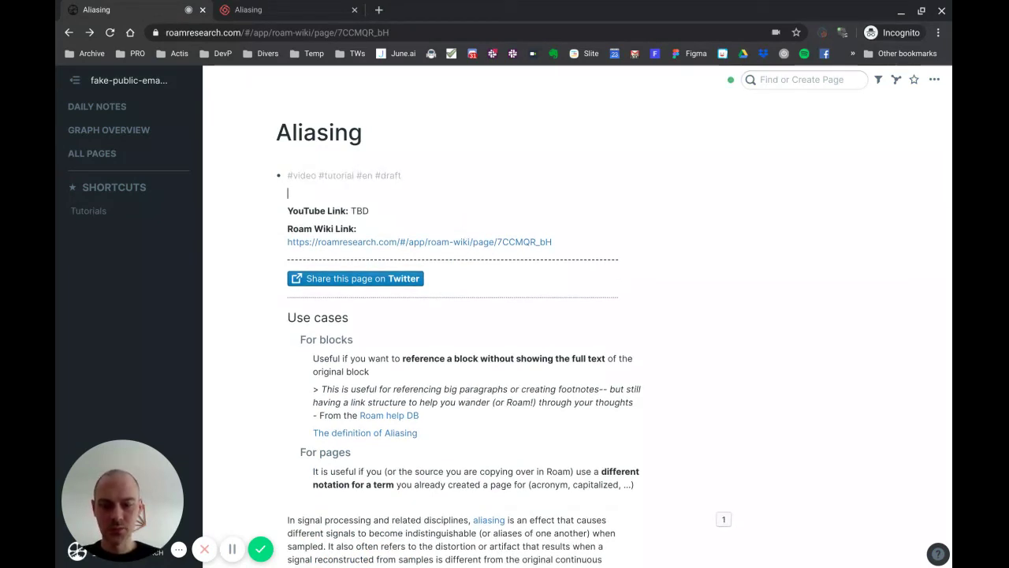
{"action": "type", "text": "alis"}
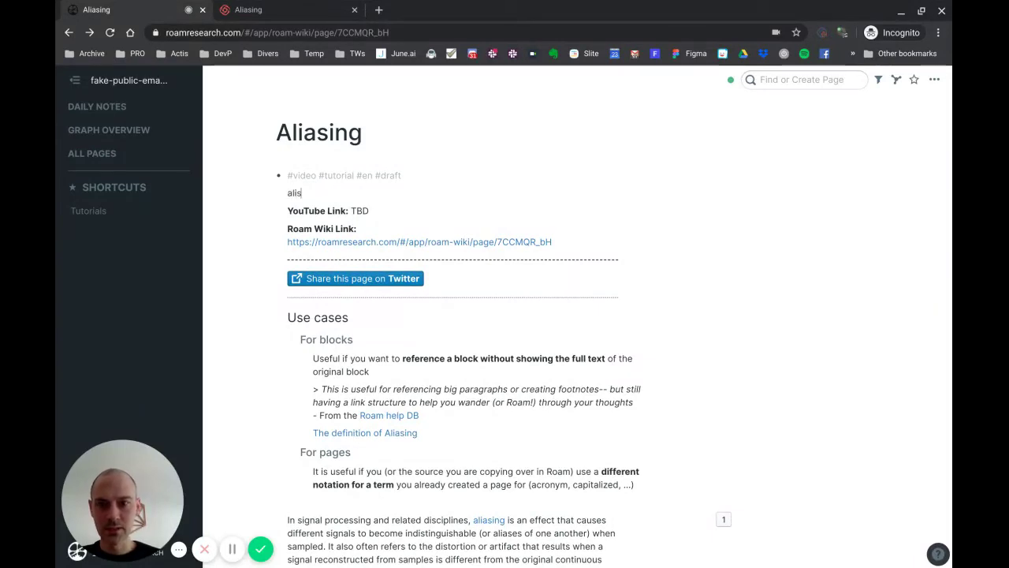
{"action": "key", "text": "BackSpace"}
{"action": "key", "text": "BackSpace"}
{"action": "type", "text": "ias"}
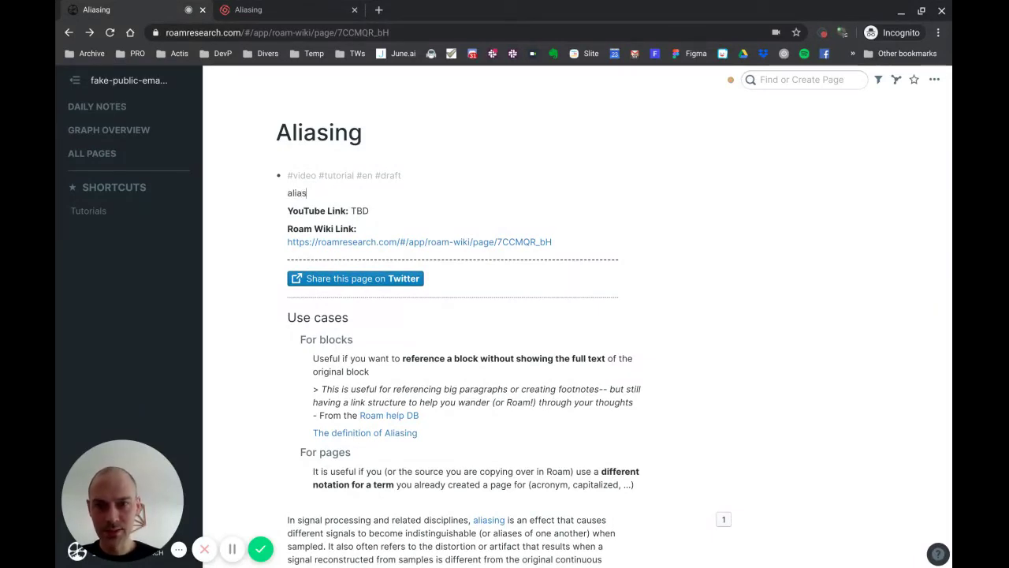
{"action": "type", "text": "::"}
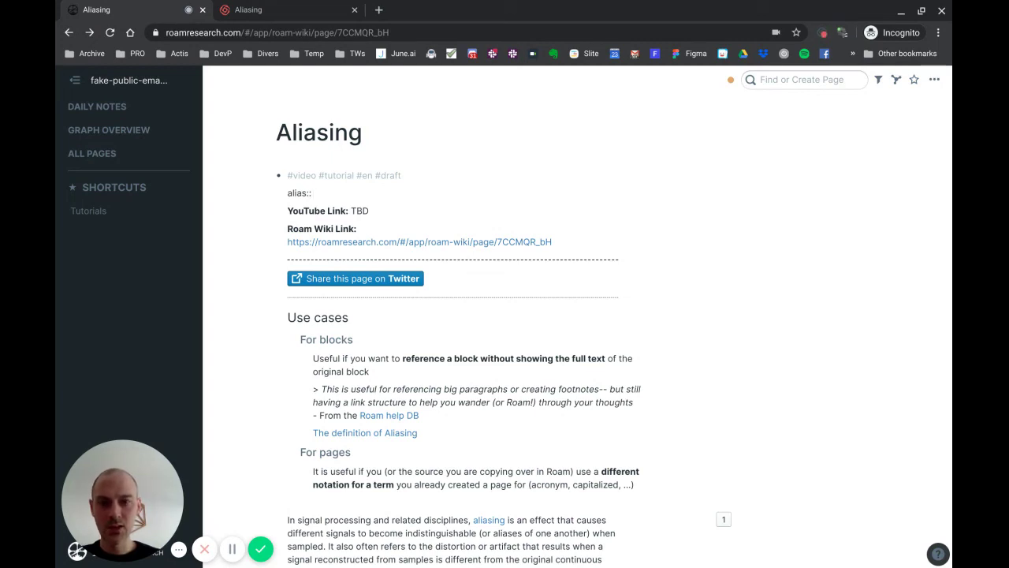
{"action": "type", "text": "aliasing"}
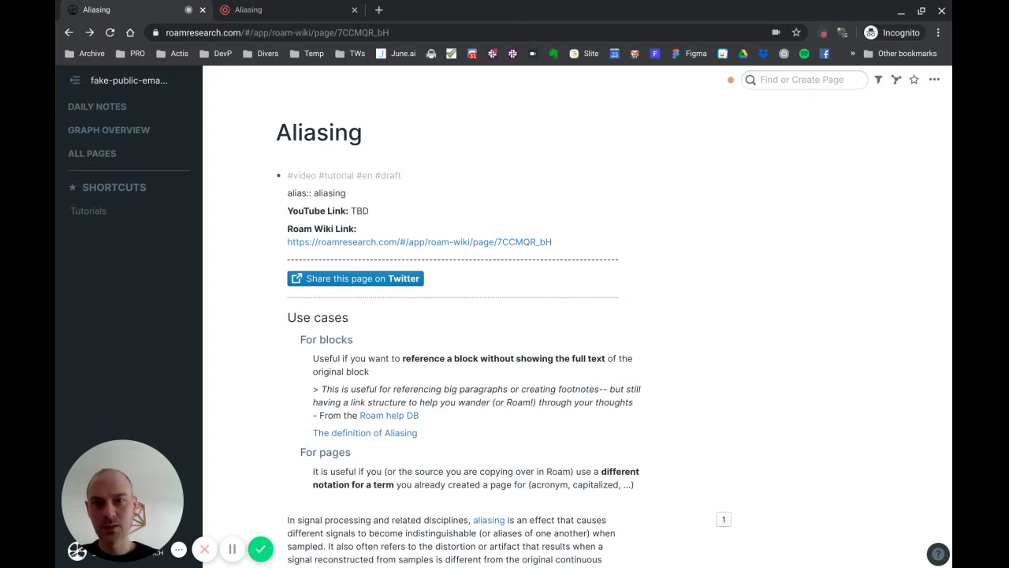
{"action": "left_click", "coordinate": [314, 190]}
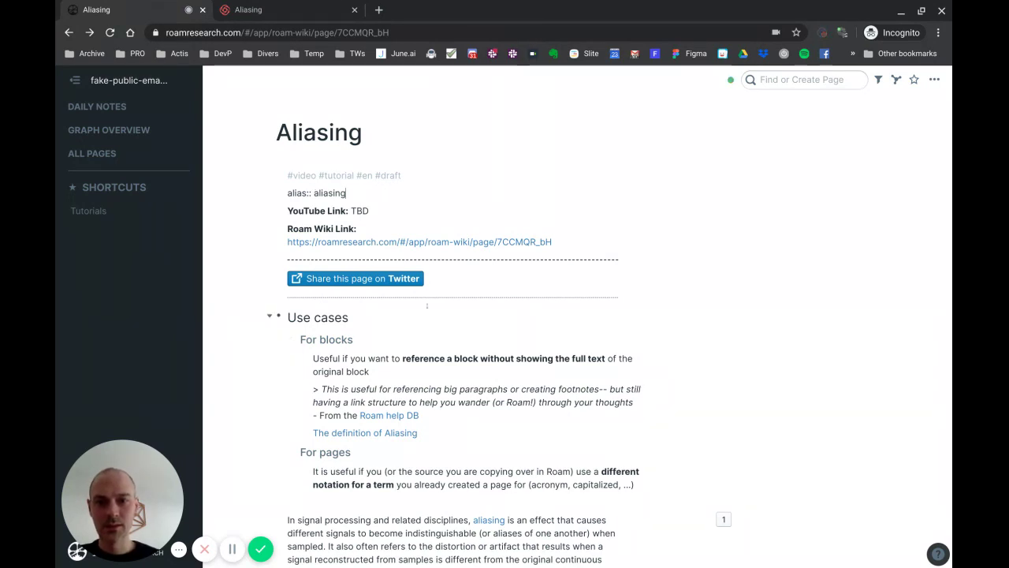
- Rewrite the paragraph's [aliasing]([[Aliasing]]) as a plain [[aliasing]] page link
{"action": "left_click", "coordinate": [428, 314]}
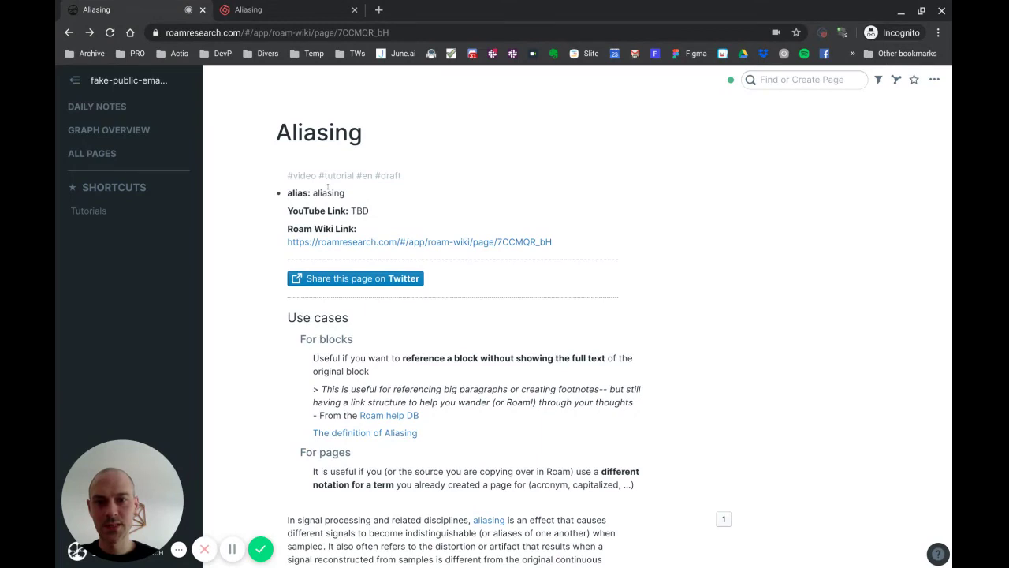
{"action": "scroll", "coordinate": [438, 418], "scroll_direction": "down", "scroll_amount": 4}
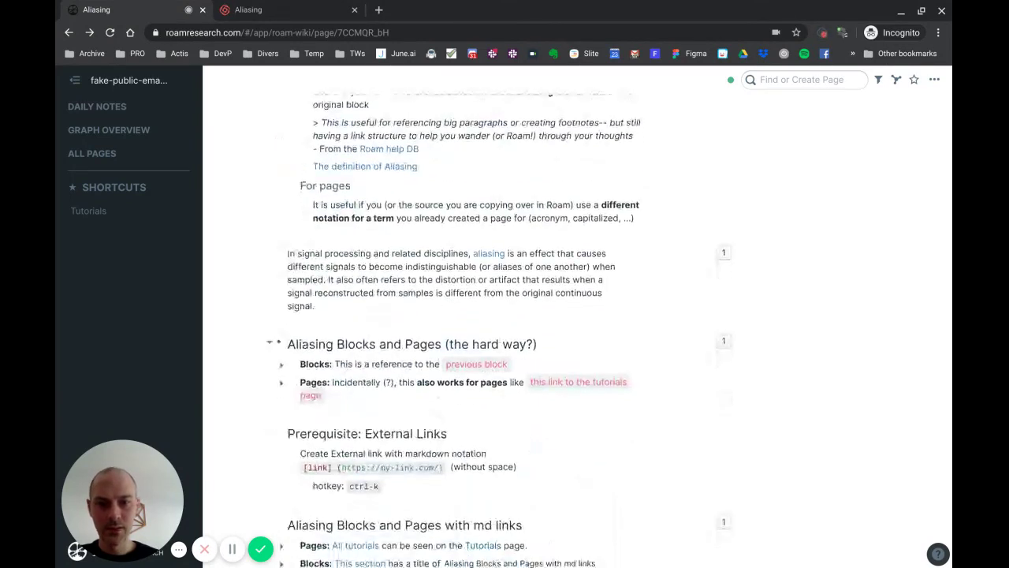
{"action": "left_click", "coordinate": [513, 254]}
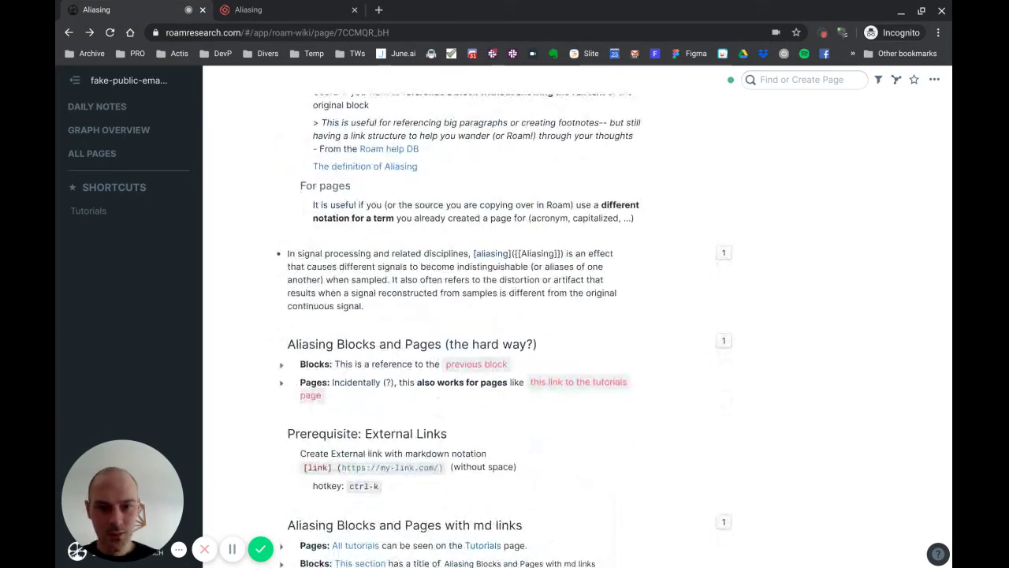
{"action": "left_click_drag", "start_coordinate": [565, 253], "coordinate": [511, 253]}
{"action": "key", "text": "BackSpace"}
{"action": "key", "text": "BackSpace"}
{"action": "key", "text": "ctrl+Left"}
{"action": "key", "text": "BackSpace"}
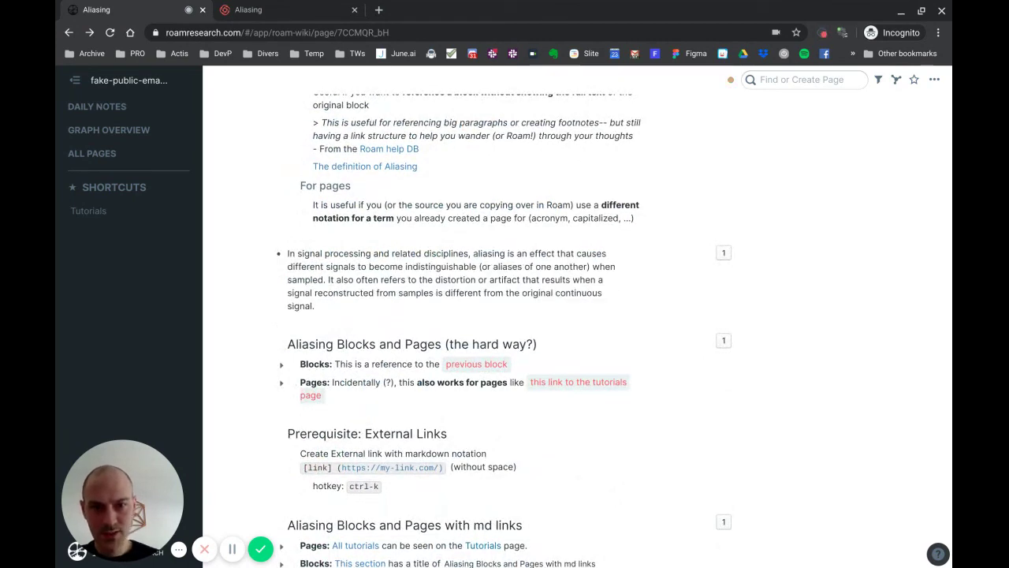
{"action": "key", "text": "ctrl+shift+Right"}
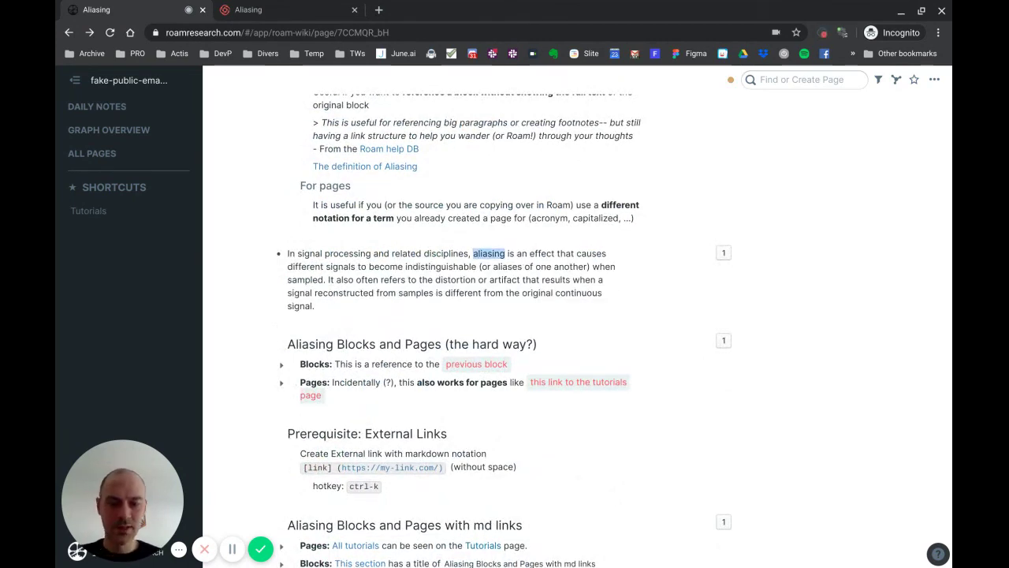
{"action": "type", "text": "[["}
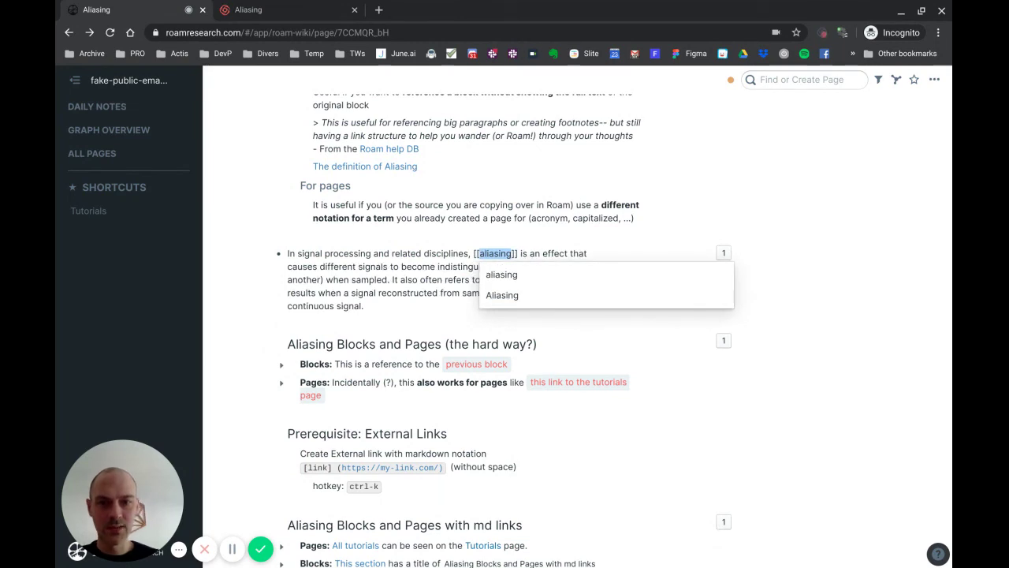
{"action": "key", "text": "Escape"}
{"action": "key", "text": "Escape"}
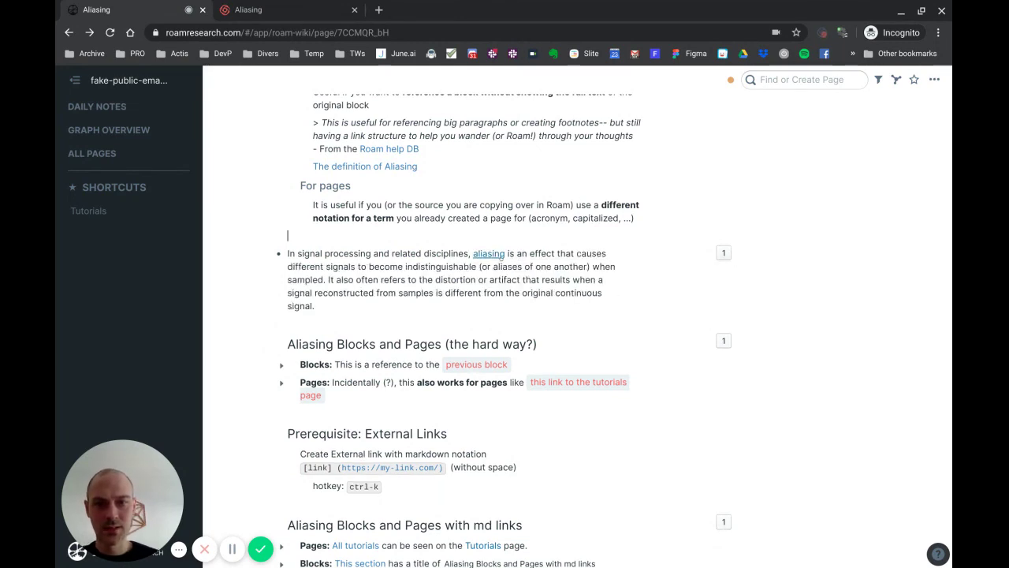
- Open the Aliasing page in the right sidebar, then close the sidebar
{"action": "left_click", "coordinate": [489, 253], "text": "shift"}
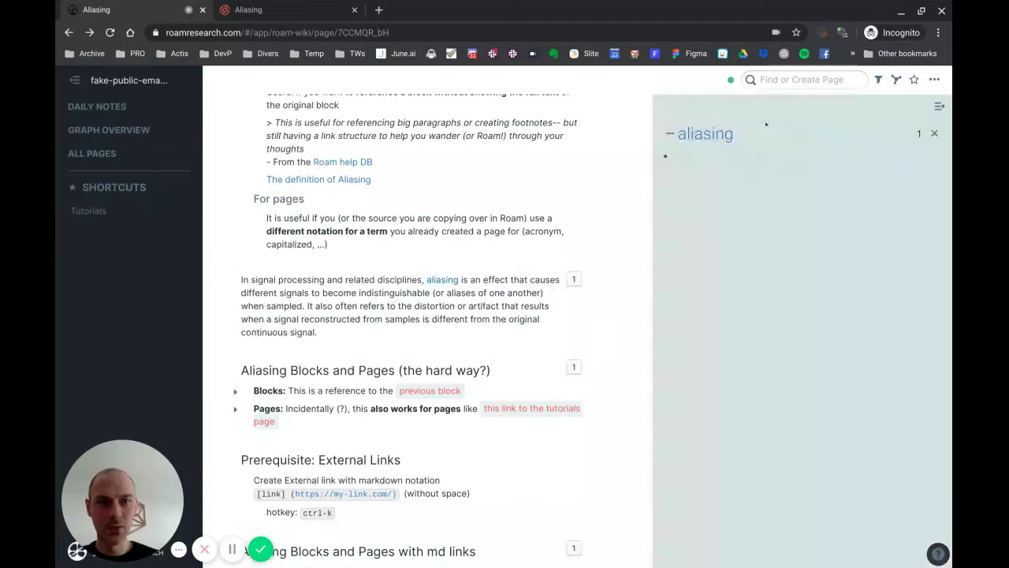
{"action": "scroll", "coordinate": [426, 315], "scroll_direction": "up", "scroll_amount": 3}
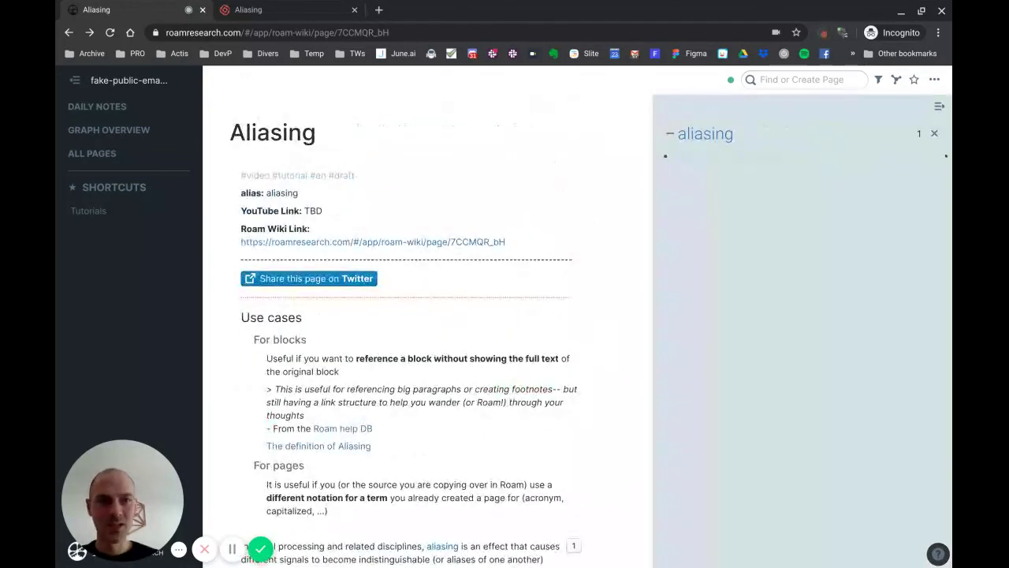
{"action": "left_click", "coordinate": [934, 134]}
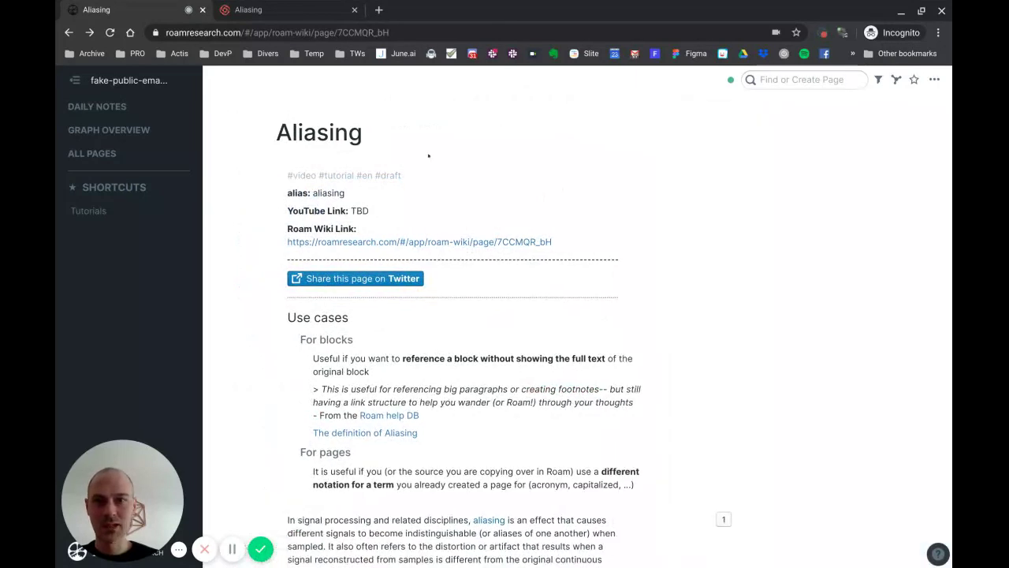
- Delete the 'alias:: aliasing' attribute block from the top of the page
{"action": "left_click", "coordinate": [374, 186]}
{"action": "key", "text": "ctrl+shift+Left"}
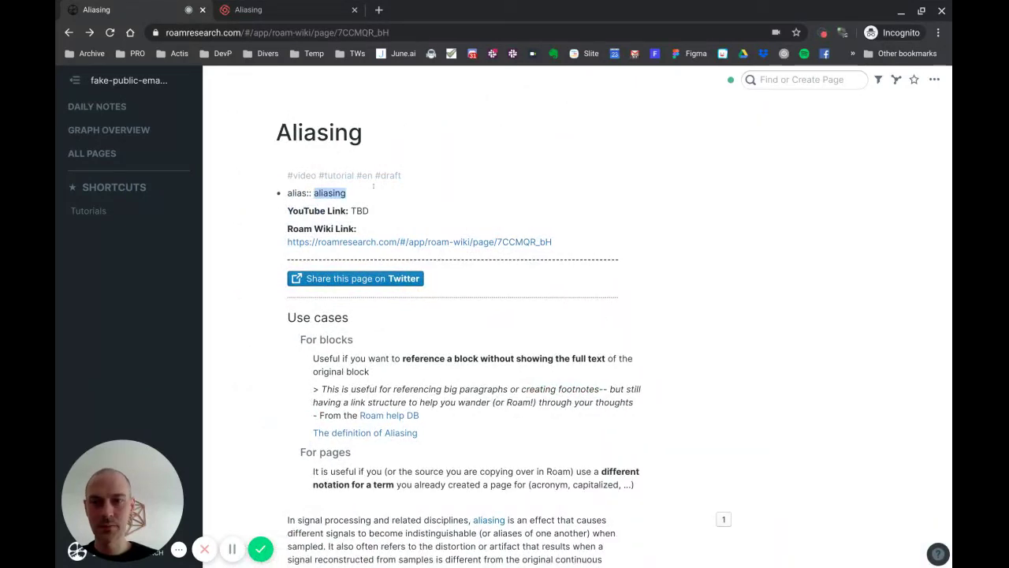
{"action": "key", "text": "shift+Left"}
{"action": "key", "text": "shift+Left"}
{"action": "key", "text": "shift+Home"}
{"action": "key", "text": "BackSpace"}
{"action": "key", "text": "BackSpace"}
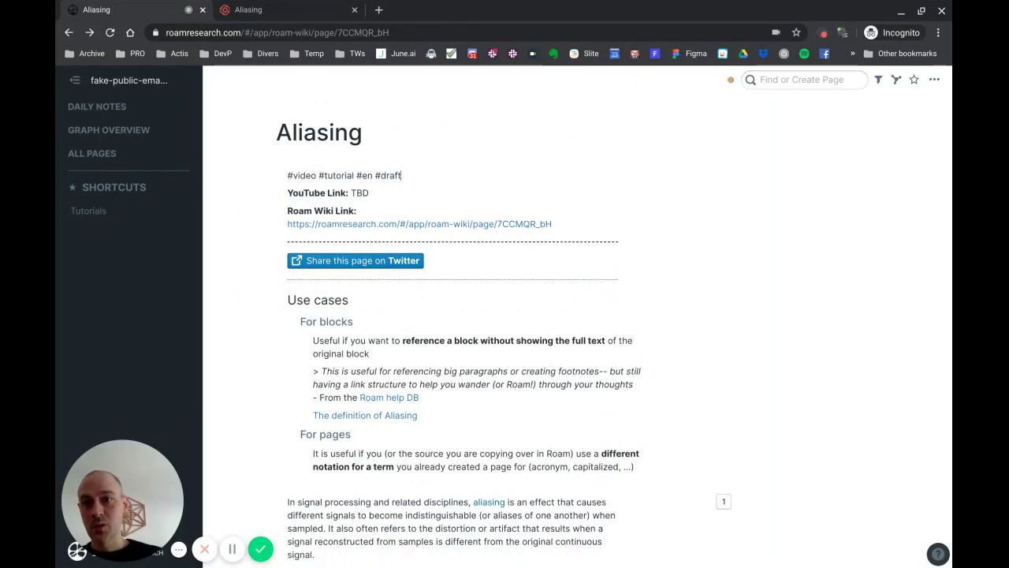
{"action": "left_click", "coordinate": [487, 295]}
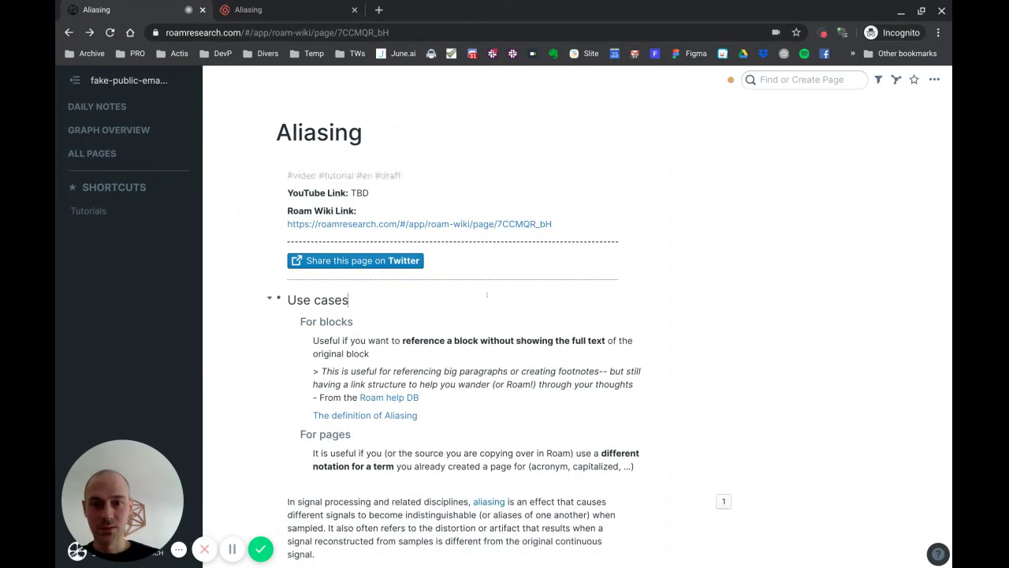
{"action": "scroll", "coordinate": [487, 295], "scroll_direction": "down", "scroll_amount": 8}
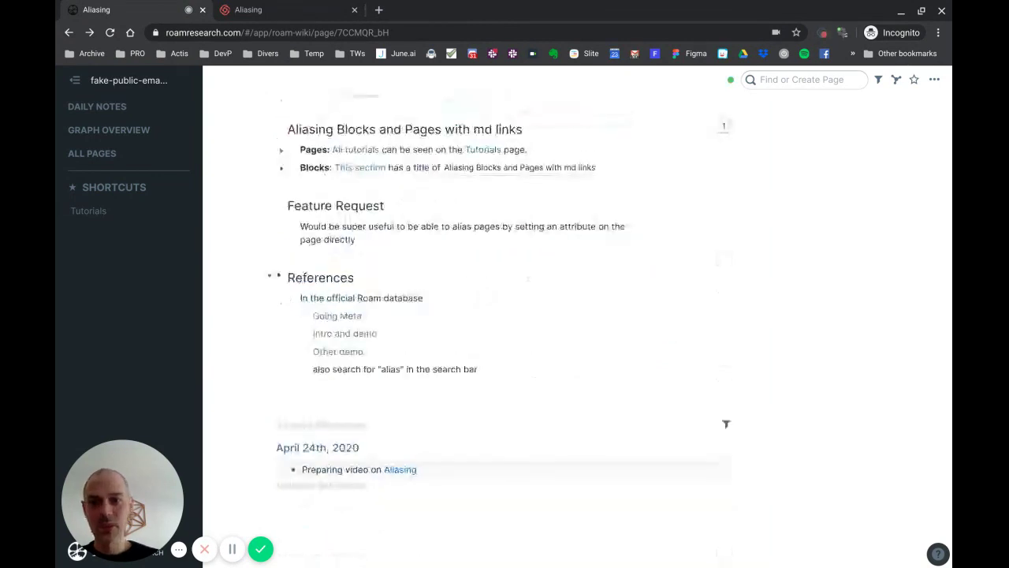
{"action": "left_click", "coordinate": [340, 248]}
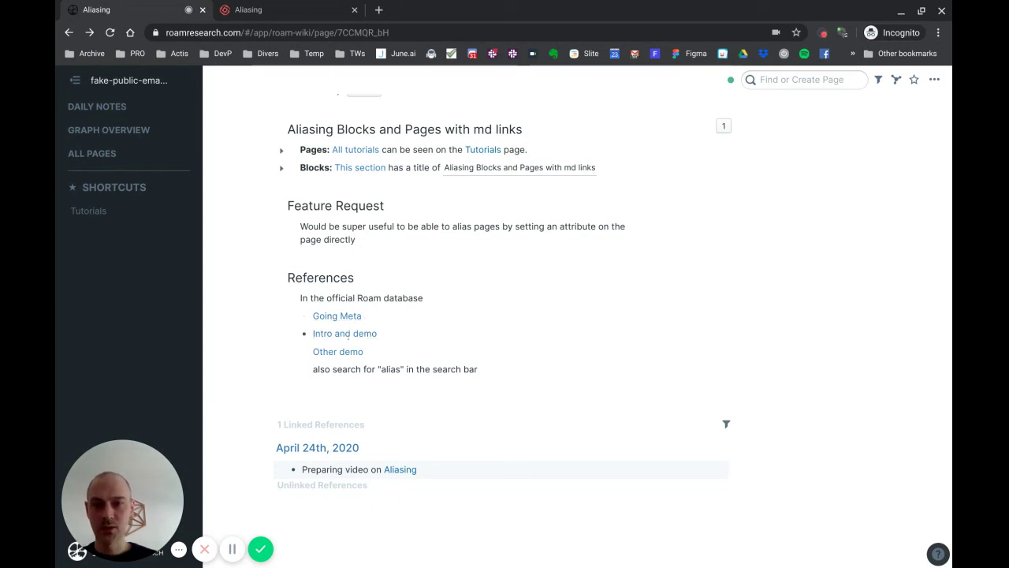
{"action": "scroll", "coordinate": [452, 302], "scroll_direction": "up", "scroll_amount": 1}
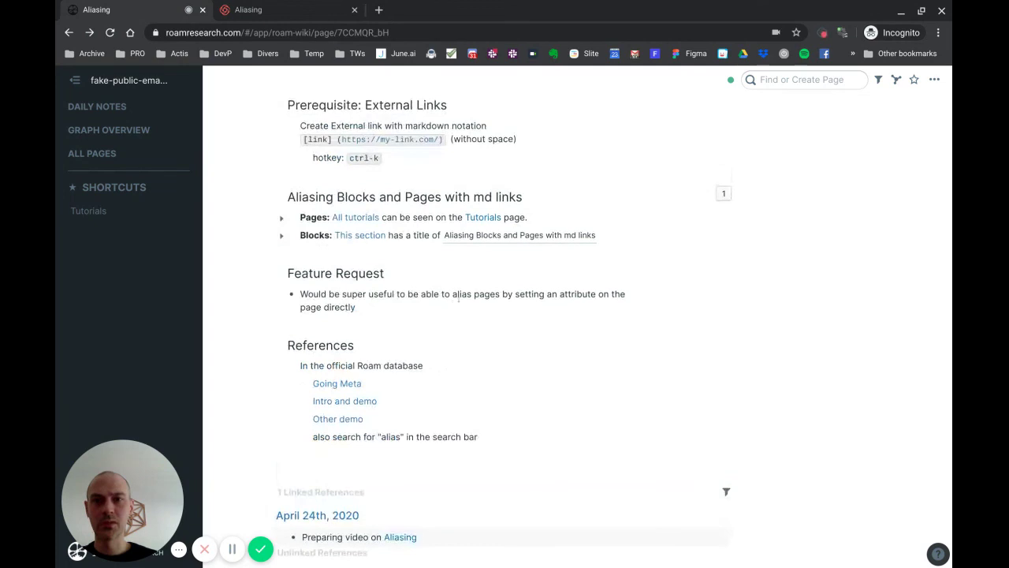
{"action": "scroll", "coordinate": [610, 202], "scroll_direction": "up", "scroll_amount": 9}
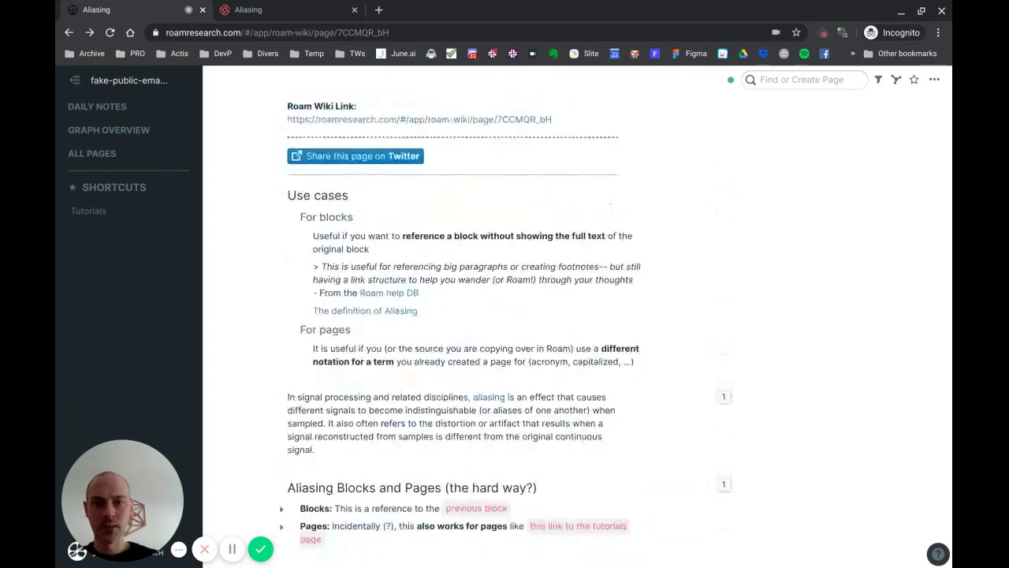
{"action": "scroll", "coordinate": [504, 316], "scroll_direction": "down", "scroll_amount": 10}
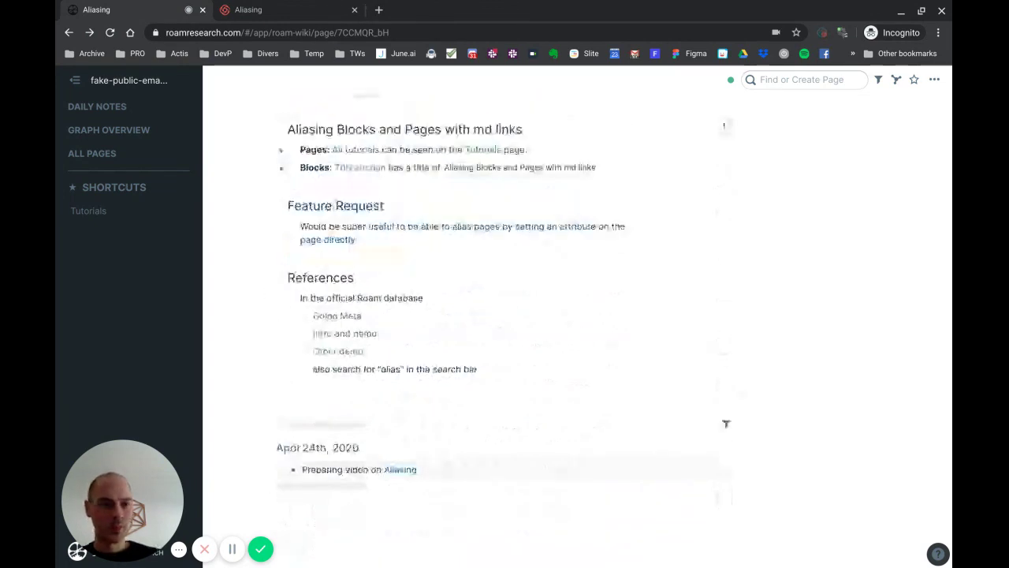